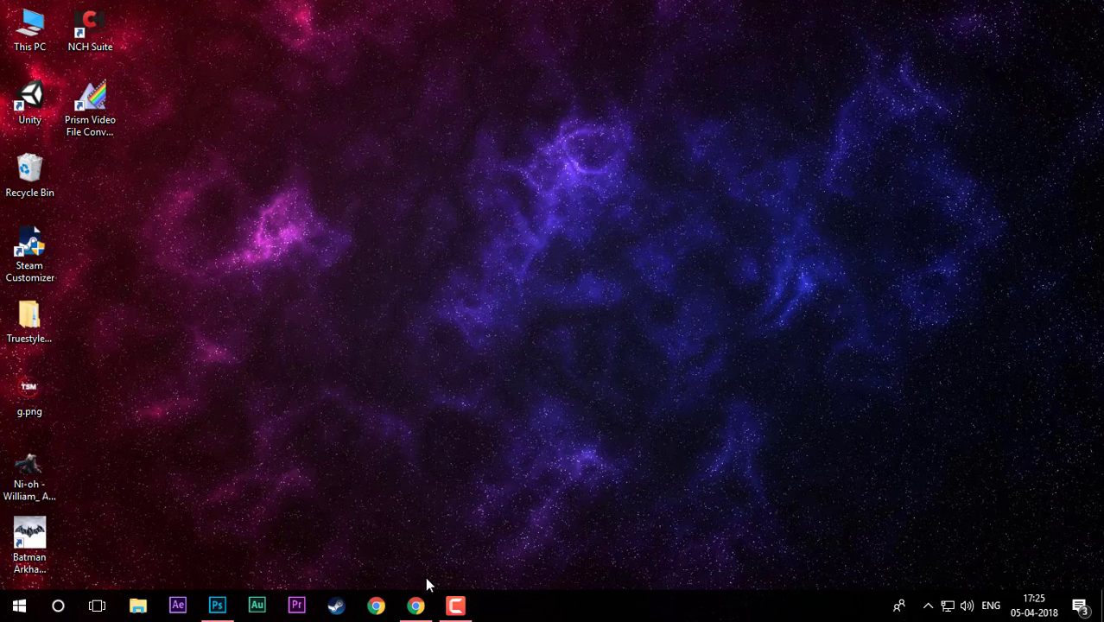
Switch to Chrome to view the artist's DeviantArt gallery, then minimise the browser.
click(417, 604)
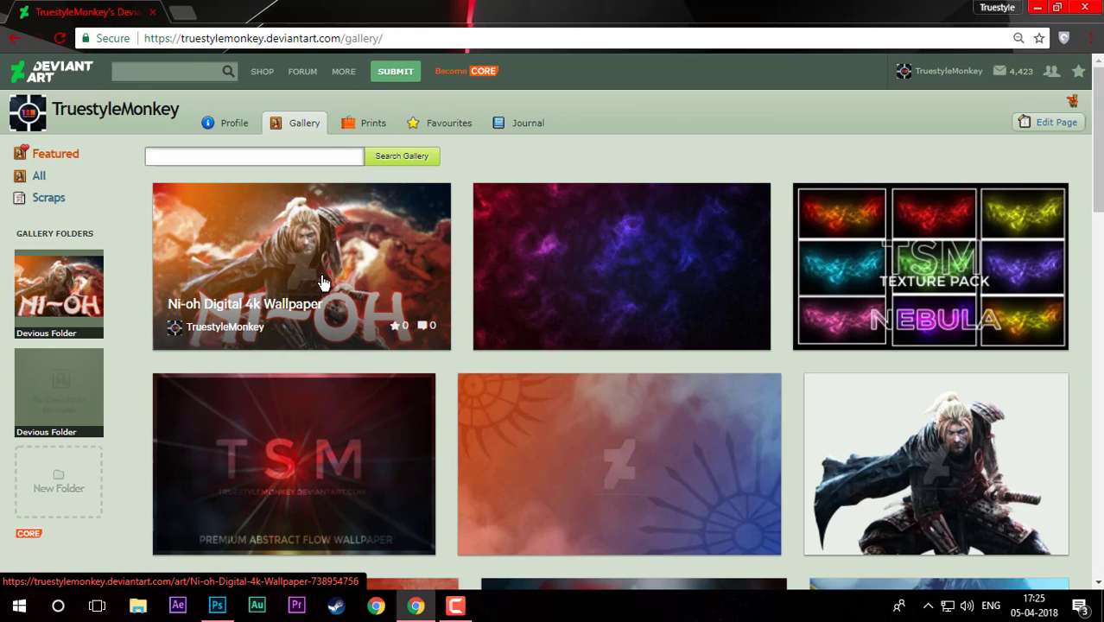
click(1036, 7)
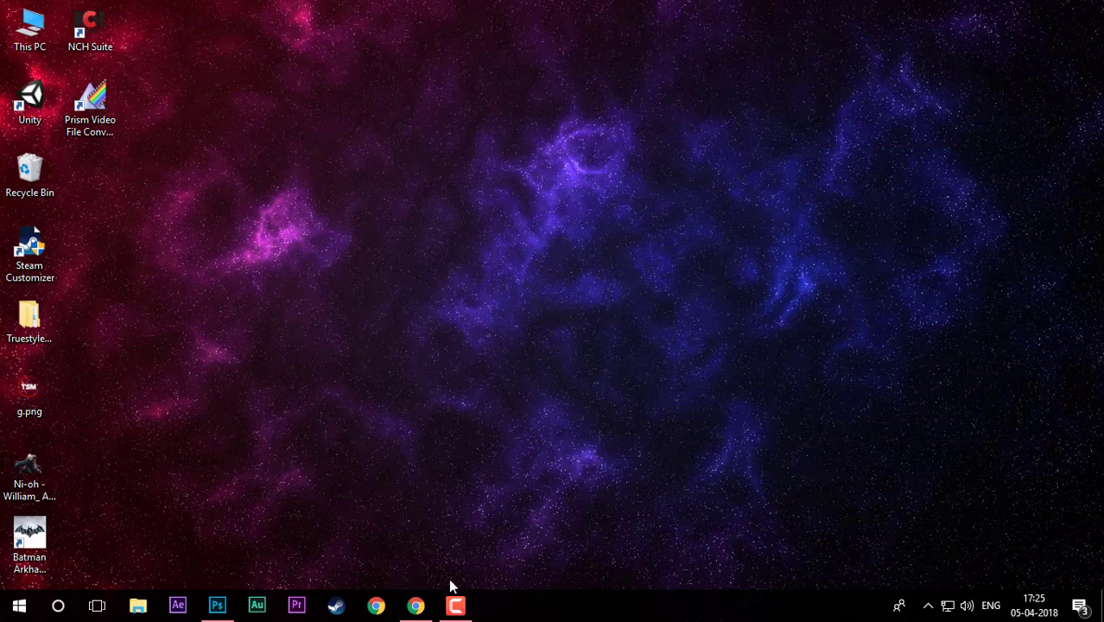
Switch to Photoshop, start a new document and name it FoggyBackground.
click(219, 615)
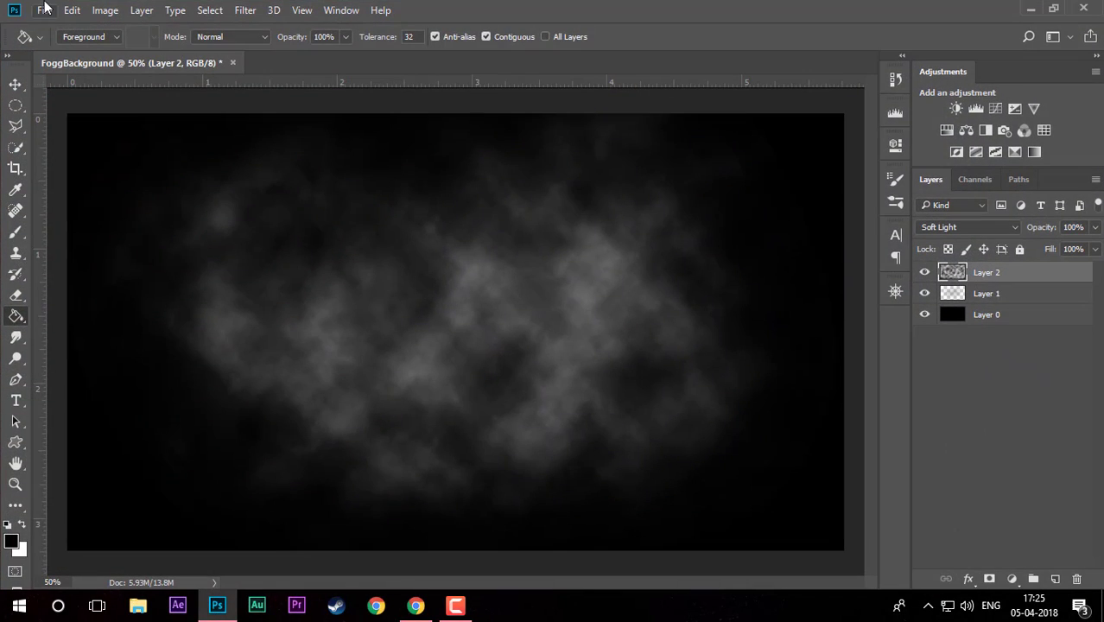
click(44, 11)
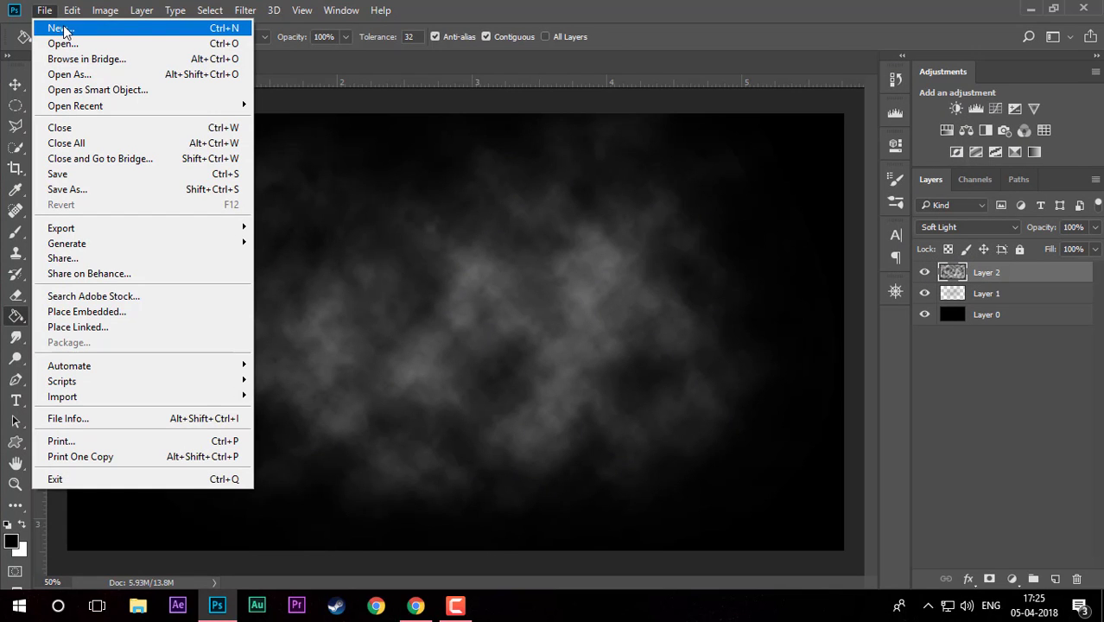
click(64, 32)
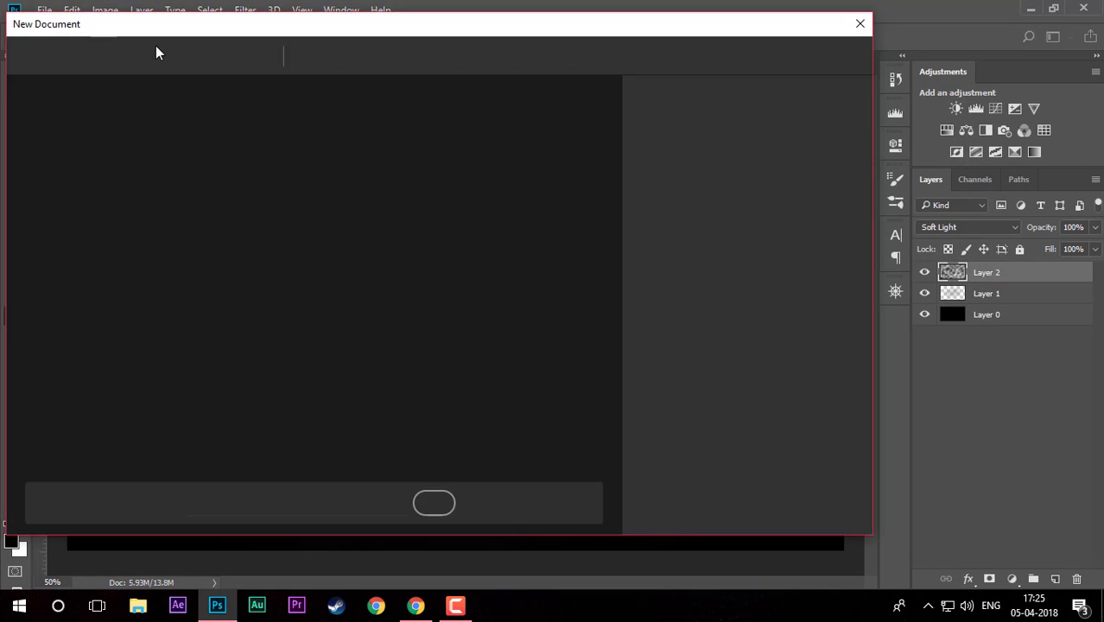
double_click(738, 135)
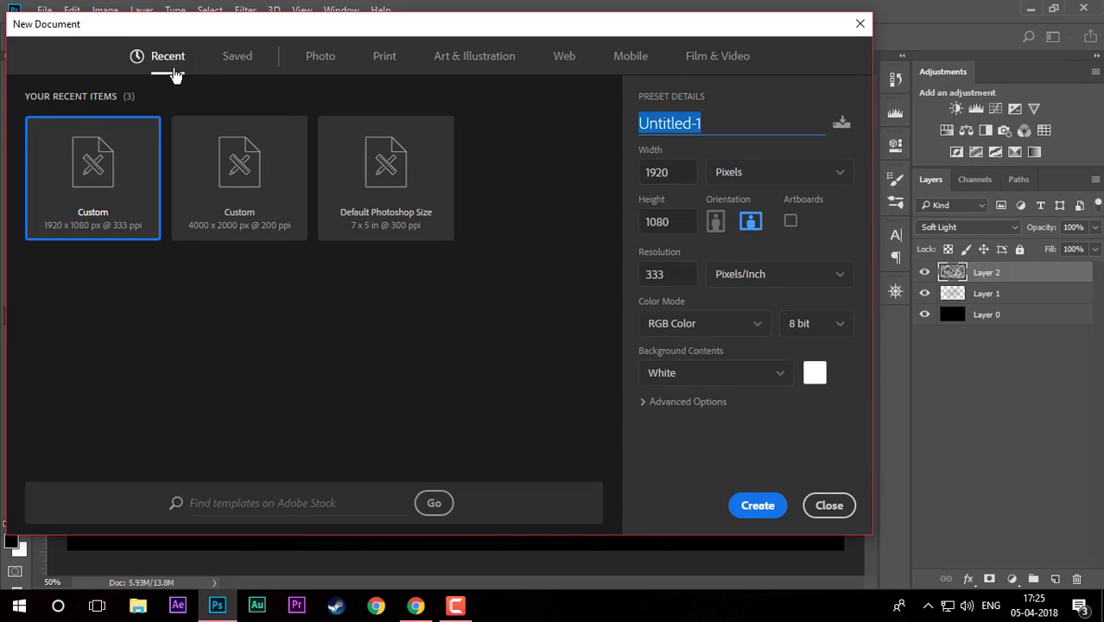
text(Fogg)
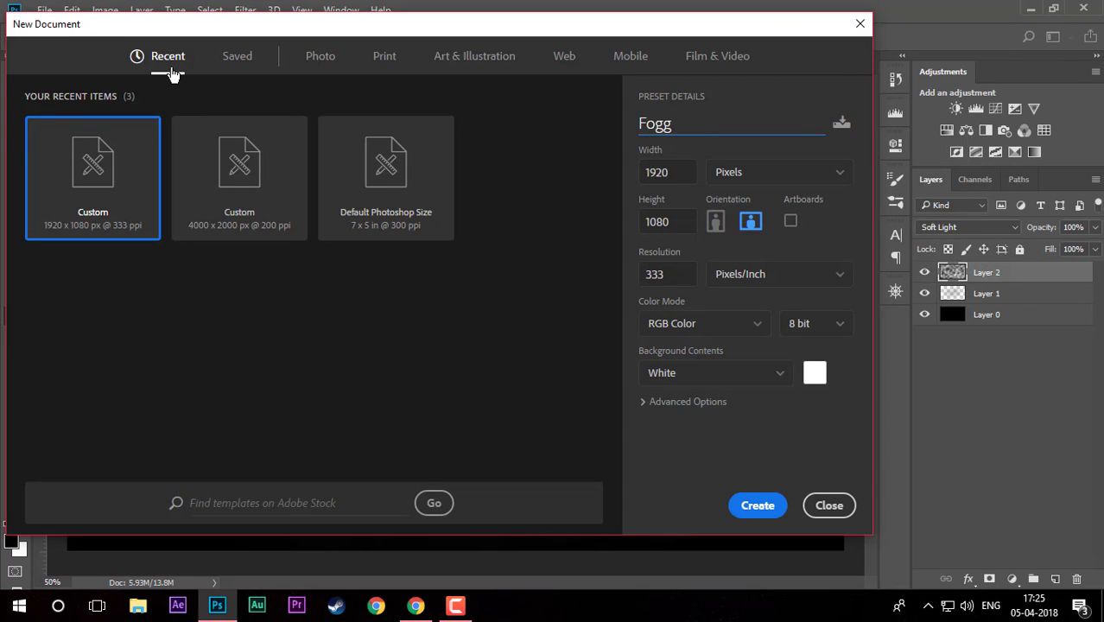
text(yBackgrund)
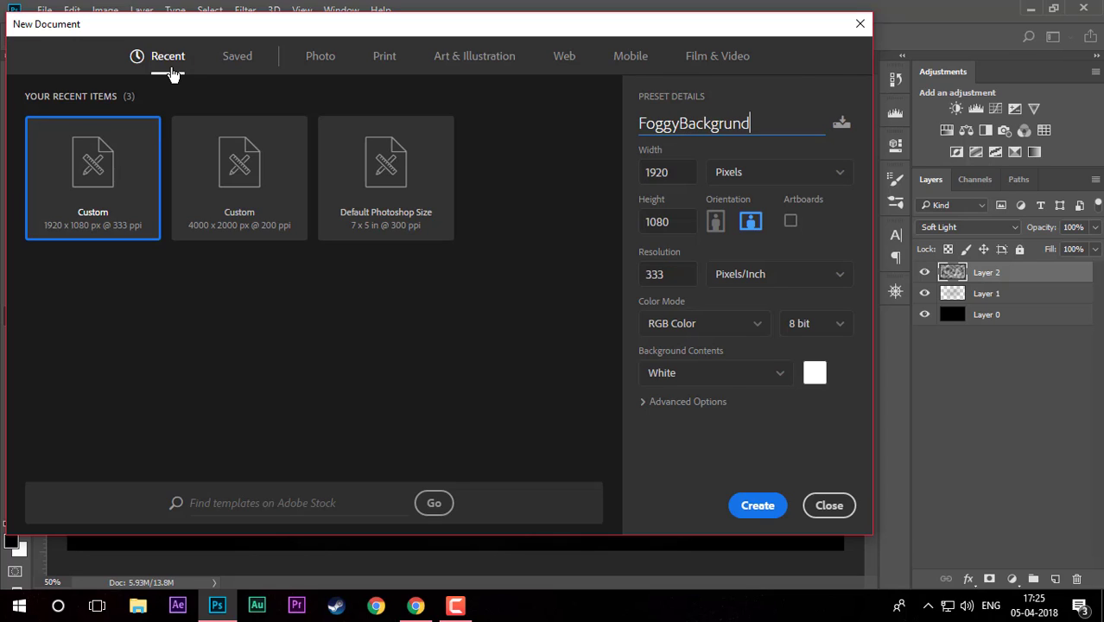
key(BackSpace)
key(BackSpace)
key(BackSpace)
text(ound)
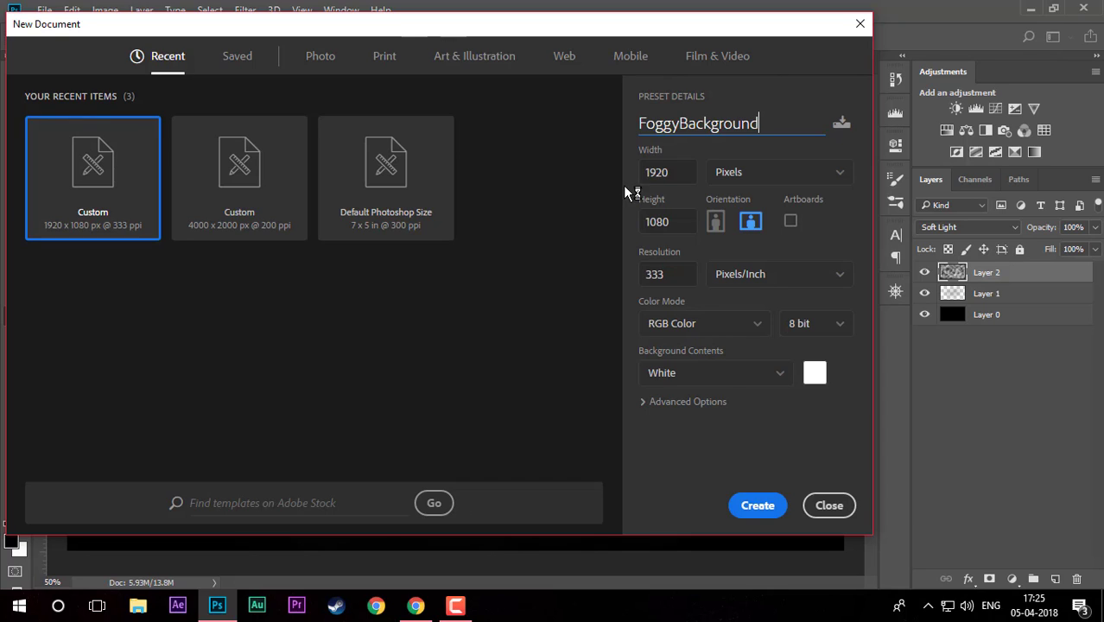
Check the new document's width, height, size units, resolution units and colour mode, keeping Pixels and RGB Color.
drag(672, 173, 659, 179)
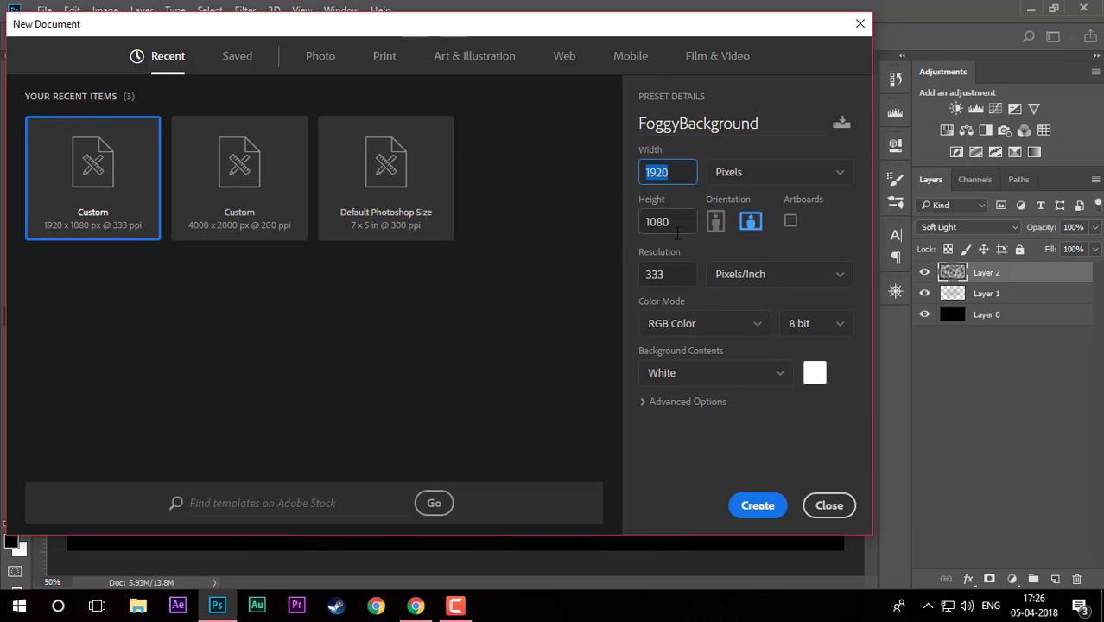
drag(677, 231, 626, 233)
click(803, 172)
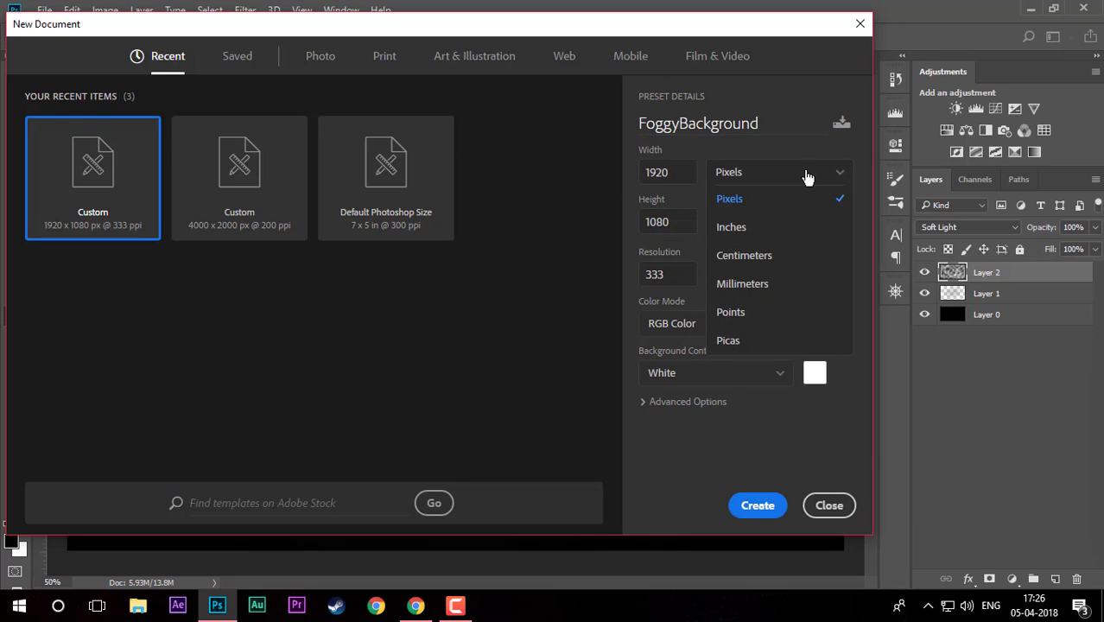
click(804, 175)
click(804, 171)
click(805, 203)
click(812, 178)
click(802, 208)
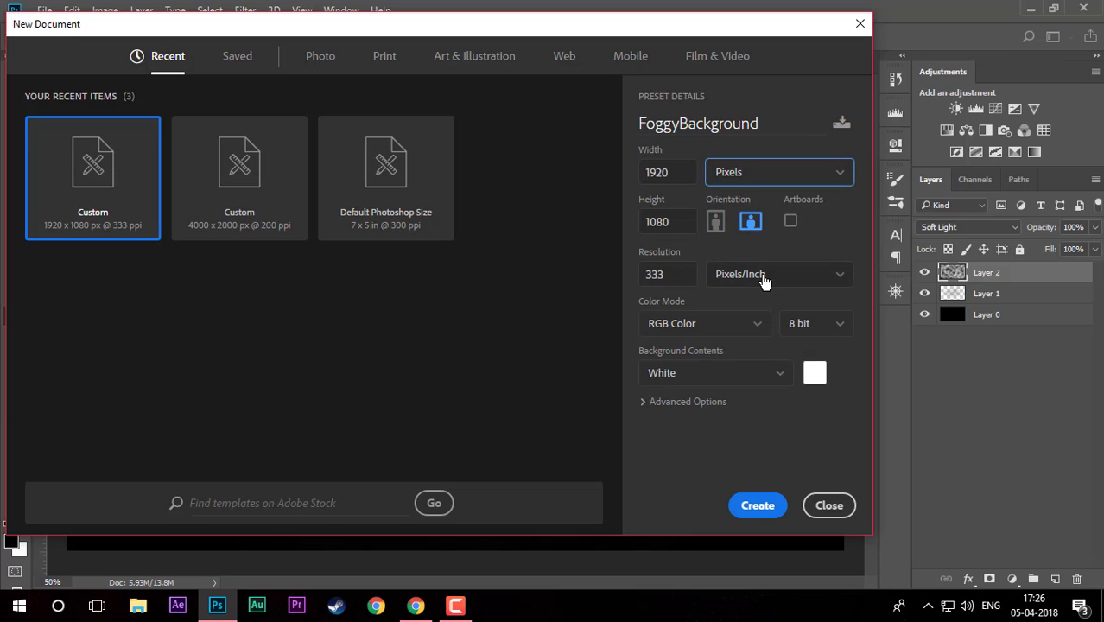
click(762, 277)
click(761, 274)
click(649, 322)
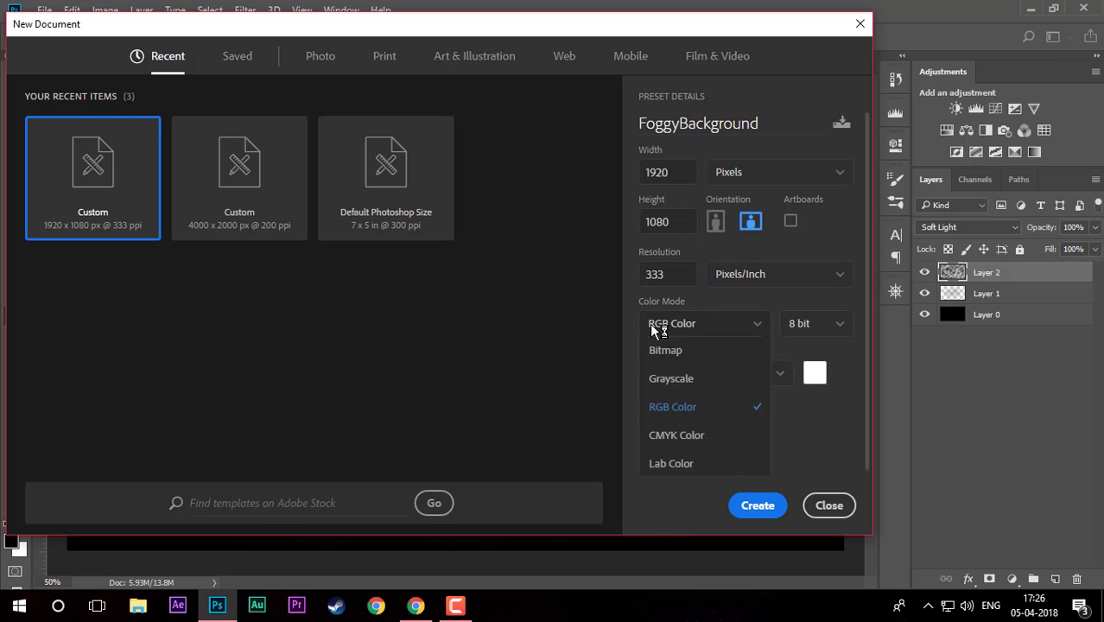
click(649, 322)
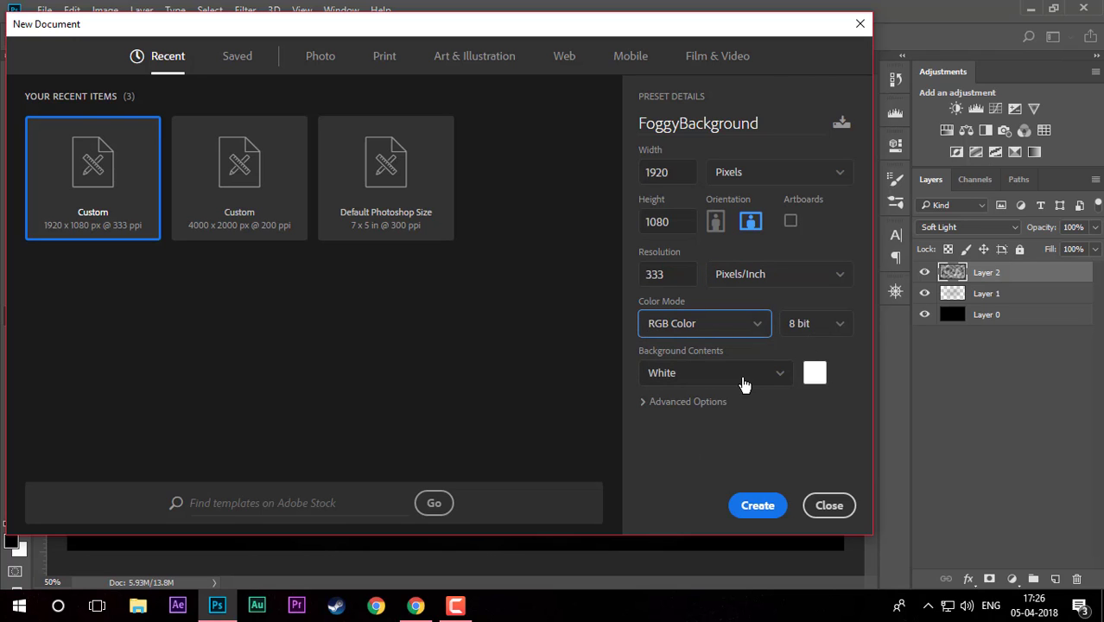
Set the document's background contents to a custom black, 000000, and create the document.
click(794, 375)
click(796, 376)
click(813, 372)
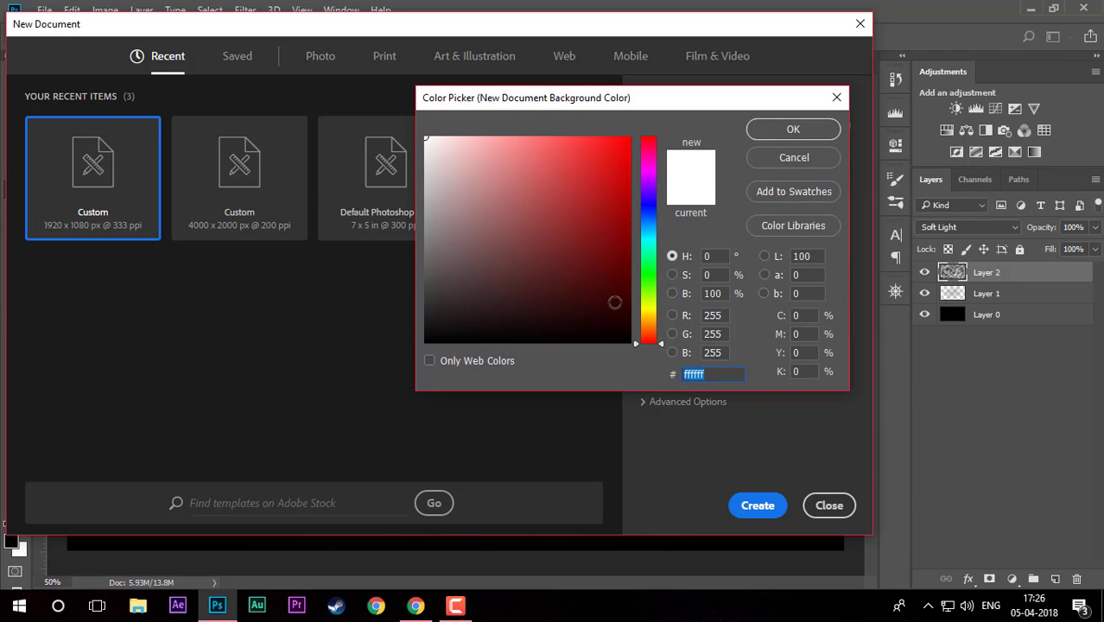
text(000000)
click(793, 130)
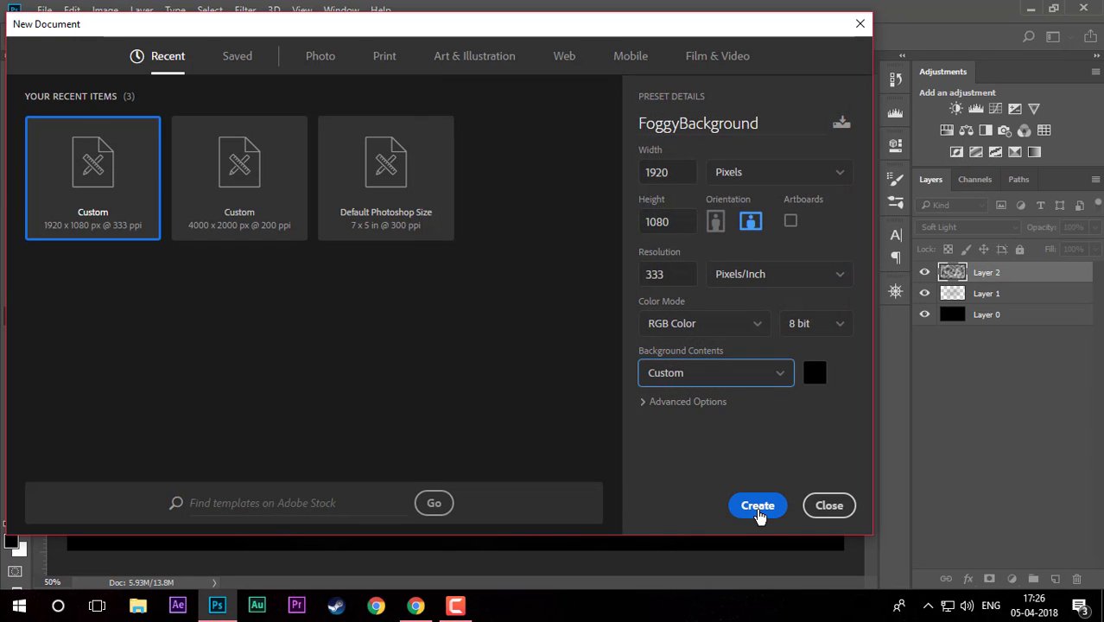
click(757, 509)
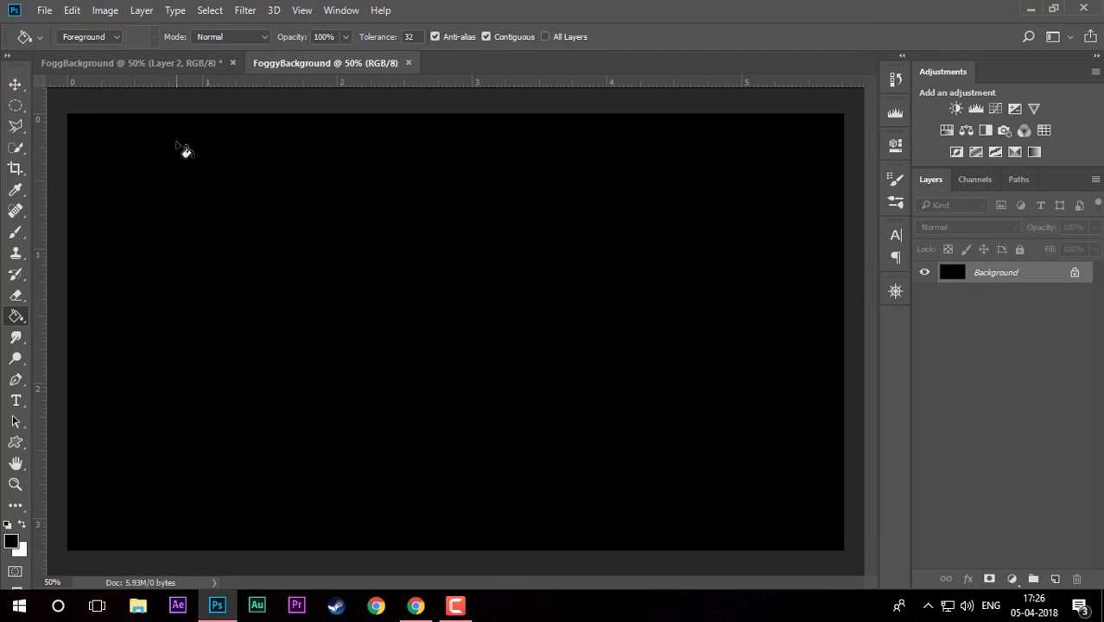
Convert the locked Background into a regular layer with the default name and add an empty layer above it.
double_click(1028, 282)
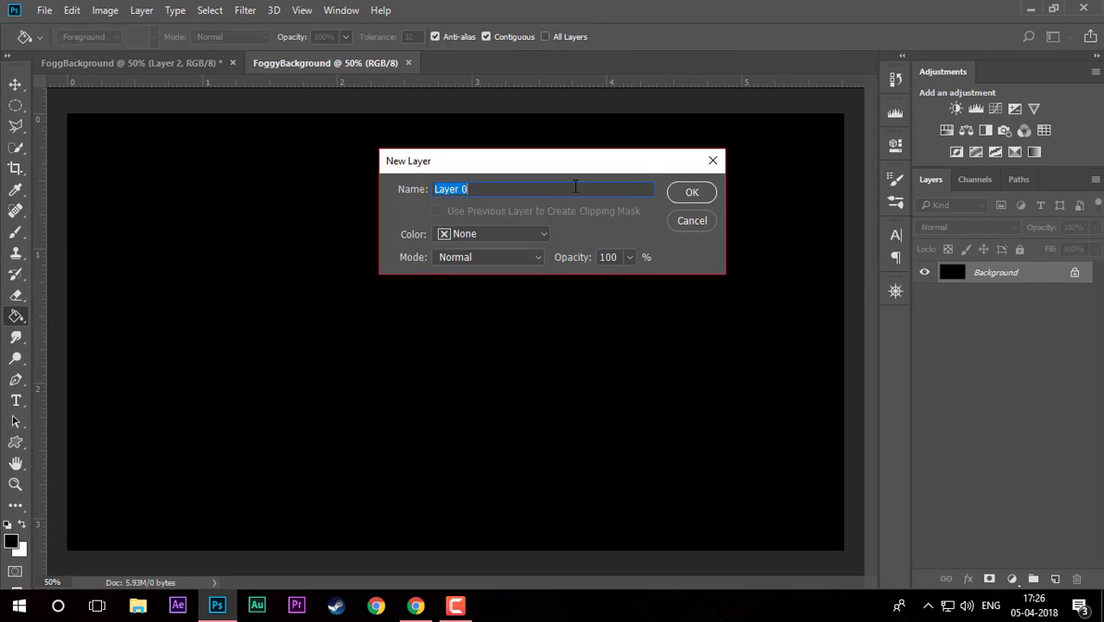
click(690, 192)
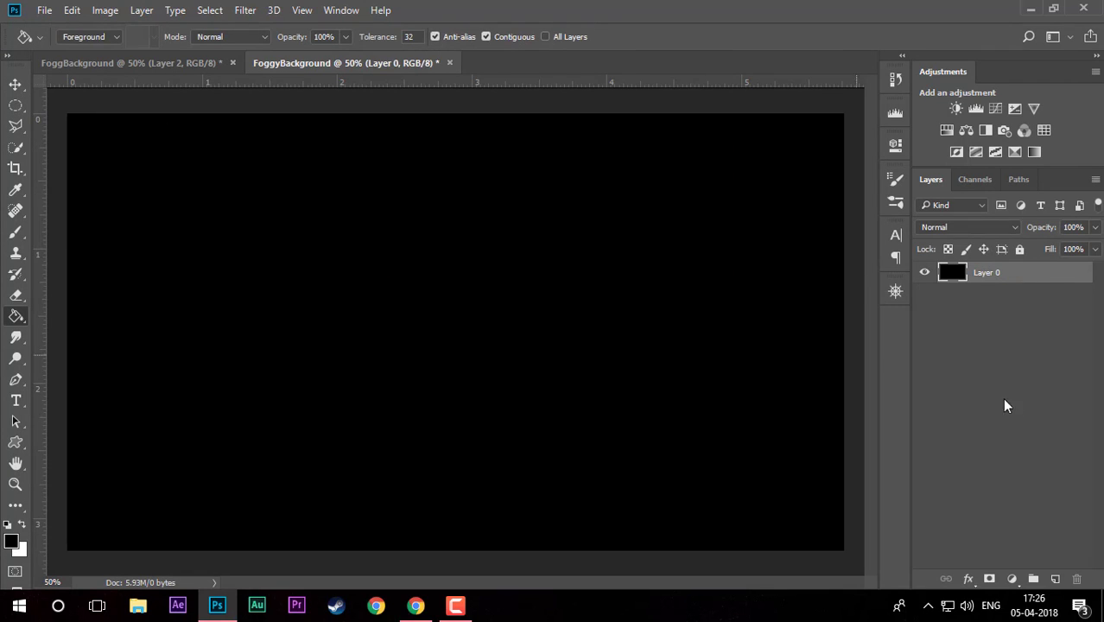
click(1055, 578)
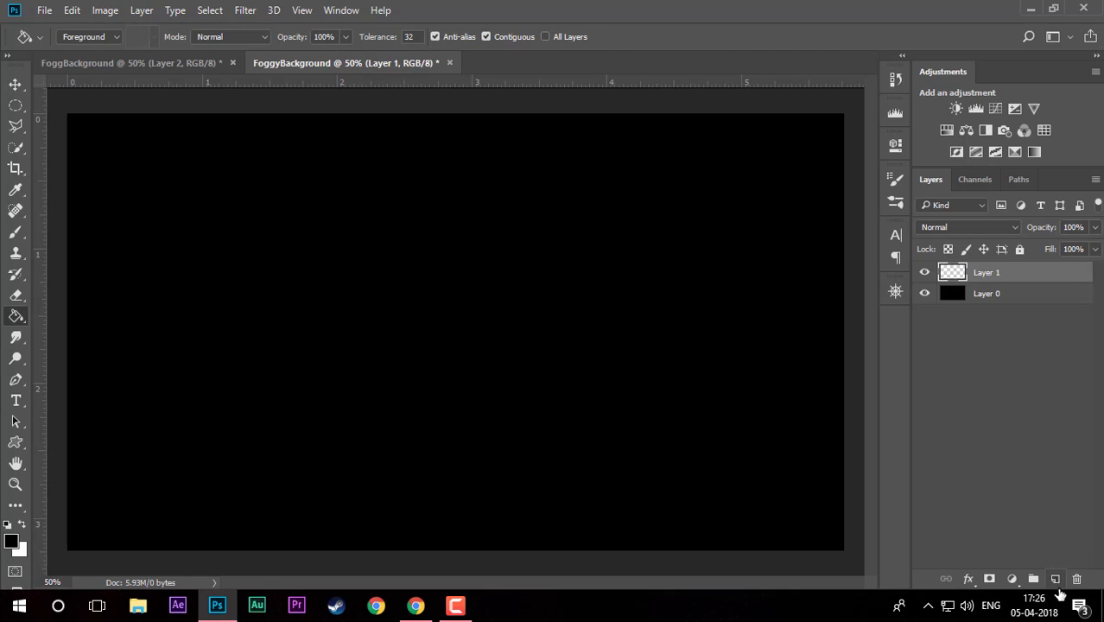
Paint four separate soft brush dabs in grey 8c8c8c across the canvas on the new empty layer.
click(11, 542)
click(424, 229)
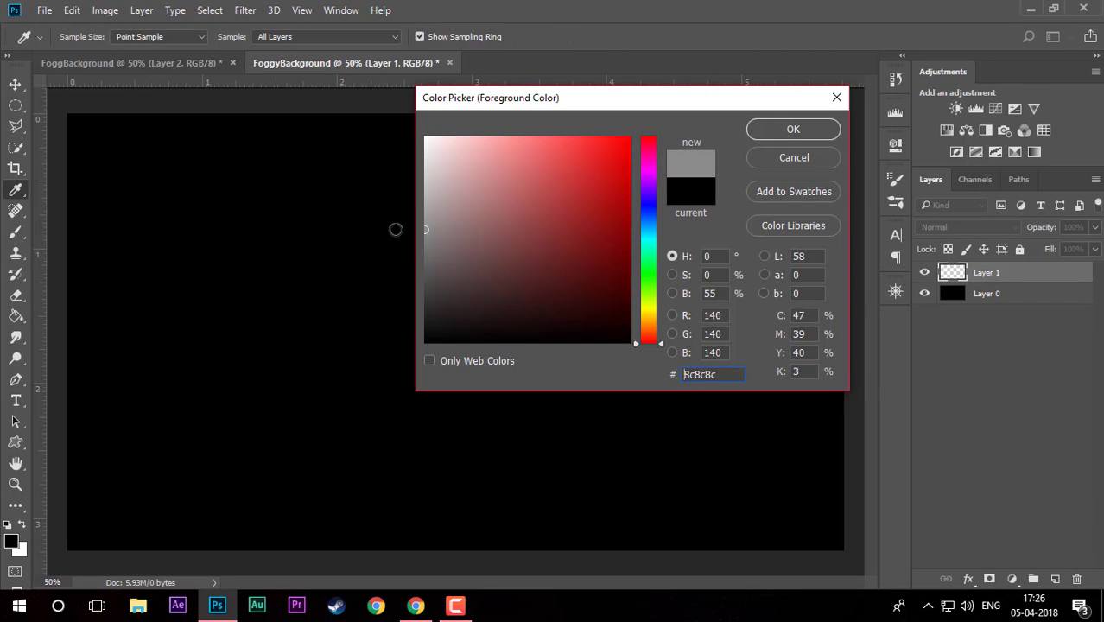
click(795, 131)
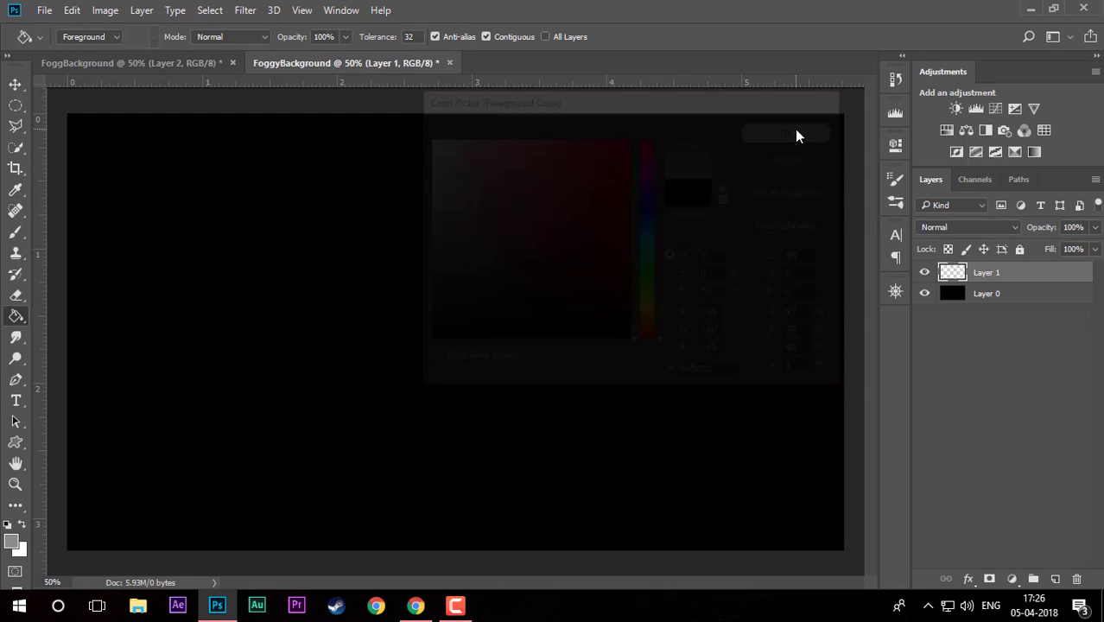
click(15, 232)
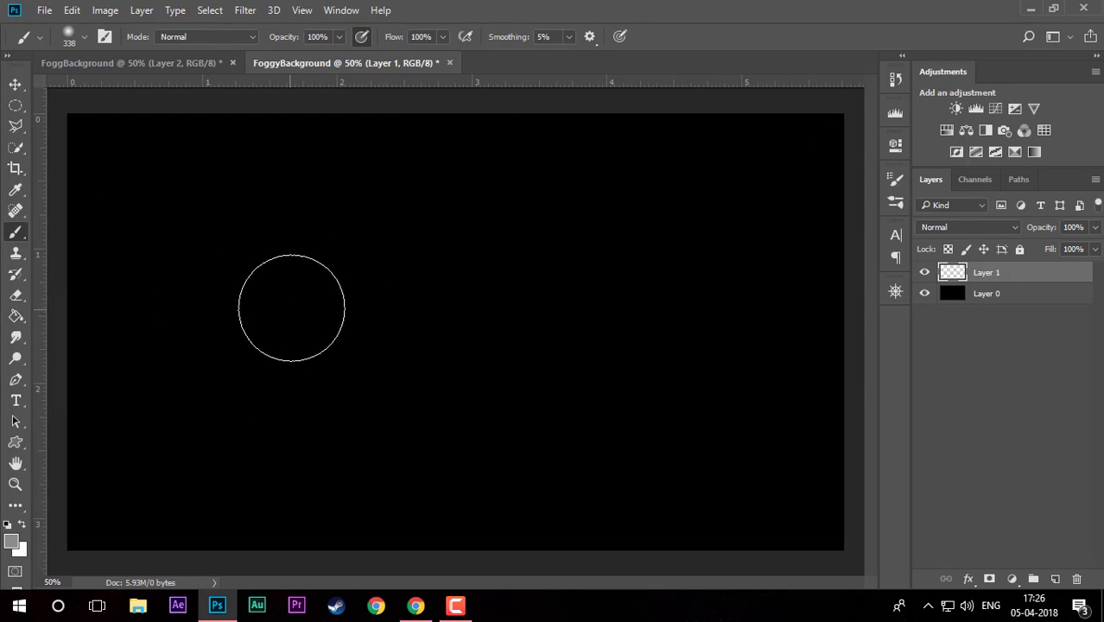
click(298, 297)
click(453, 352)
click(599, 304)
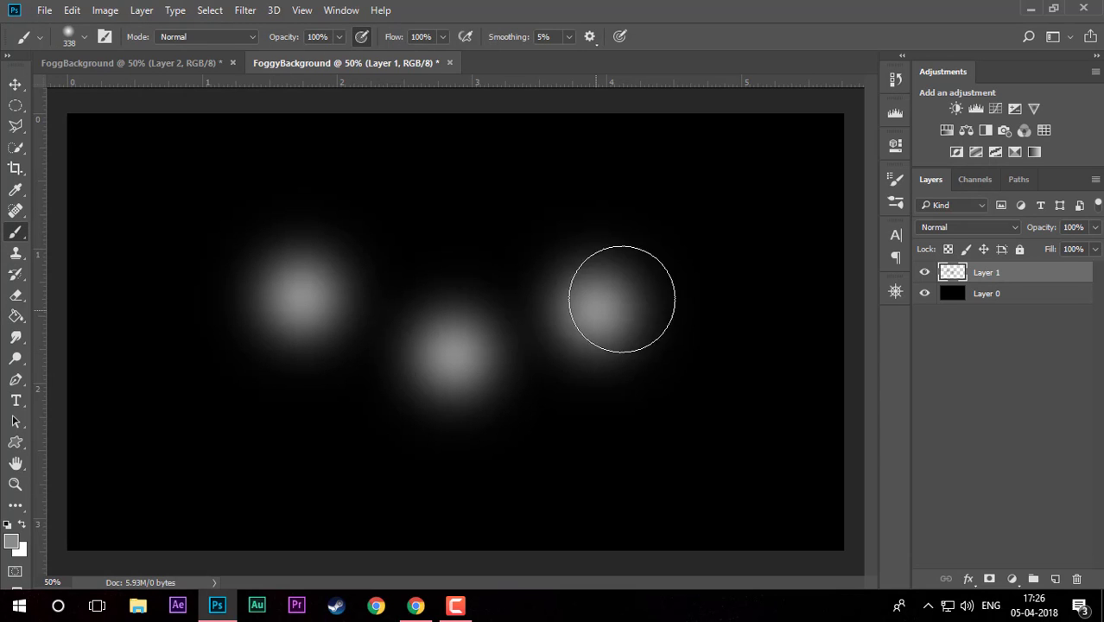
click(698, 231)
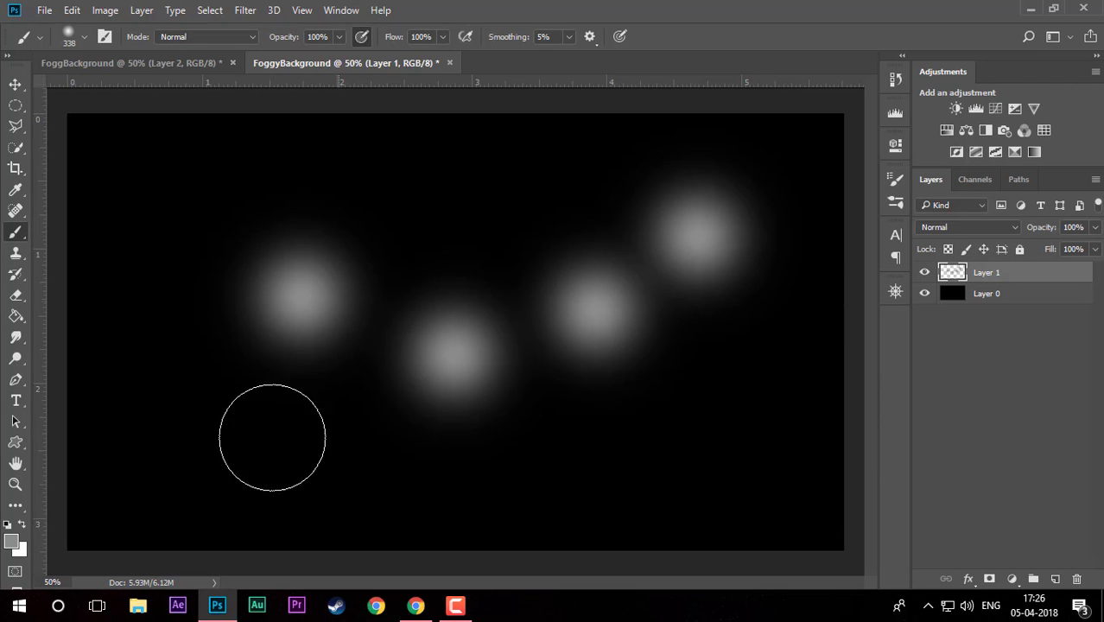
Add four soft dabs in darker grey 6c6c6c around the existing ones and shift the dab layer slightly left and down.
click(11, 543)
mouse_move(438, 243)
mouse_down()
mouse_move(419, 269)
mouse_move(420, 255)
mouse_up()
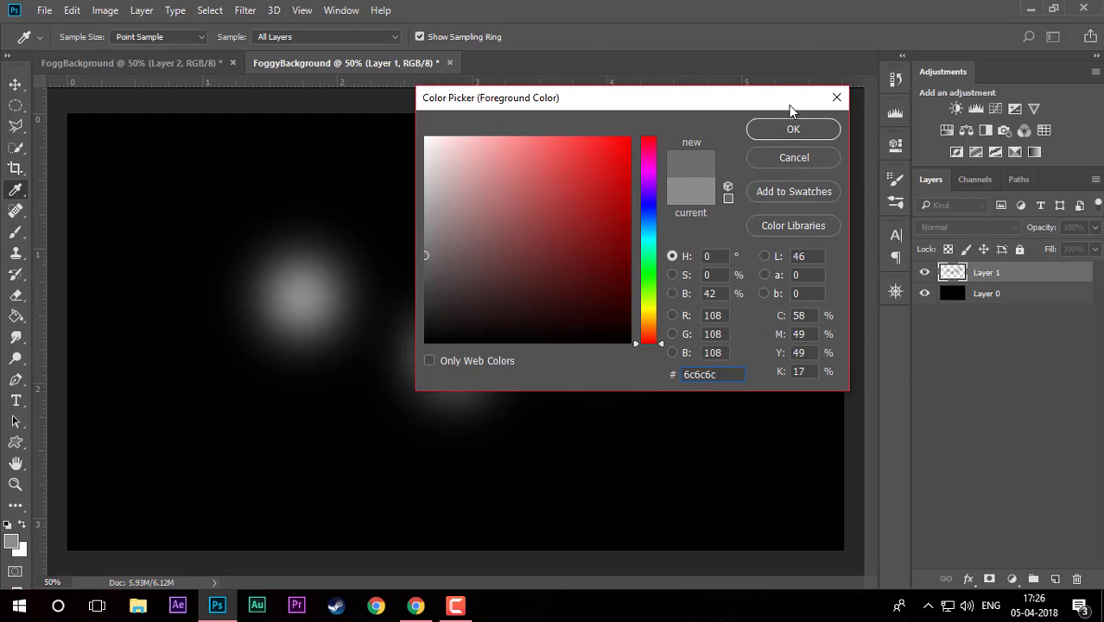
click(788, 135)
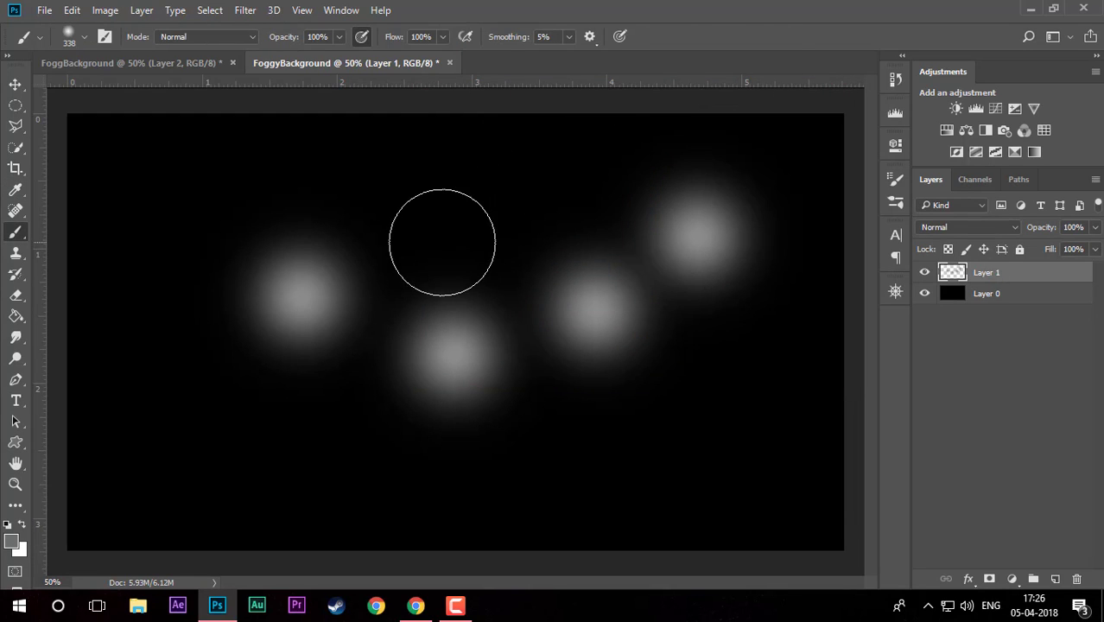
click(426, 243)
click(340, 377)
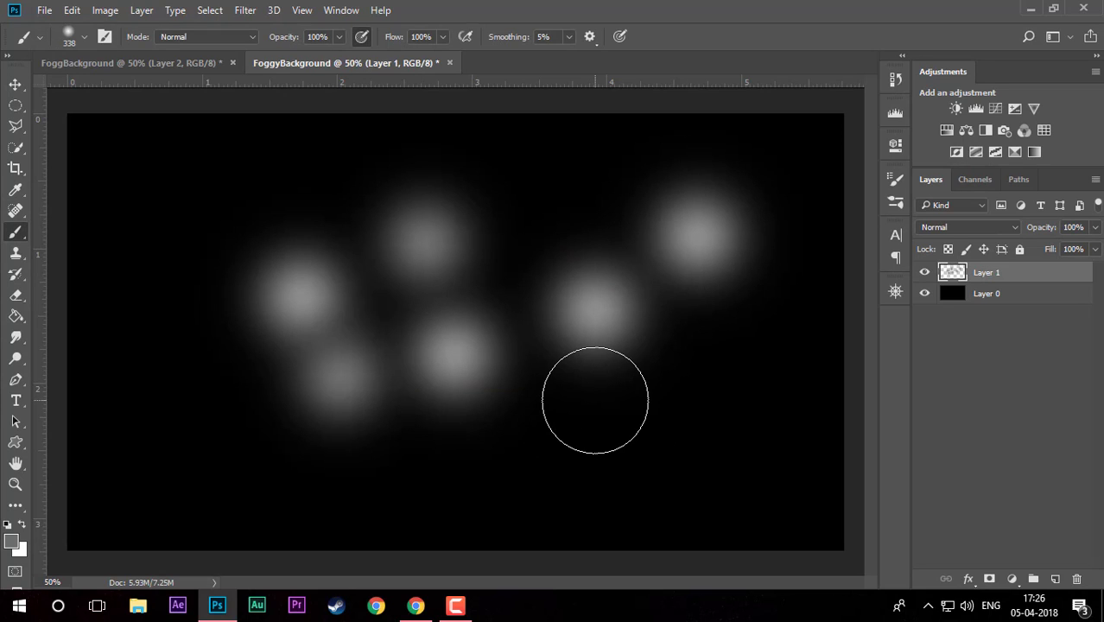
click(593, 403)
click(551, 211)
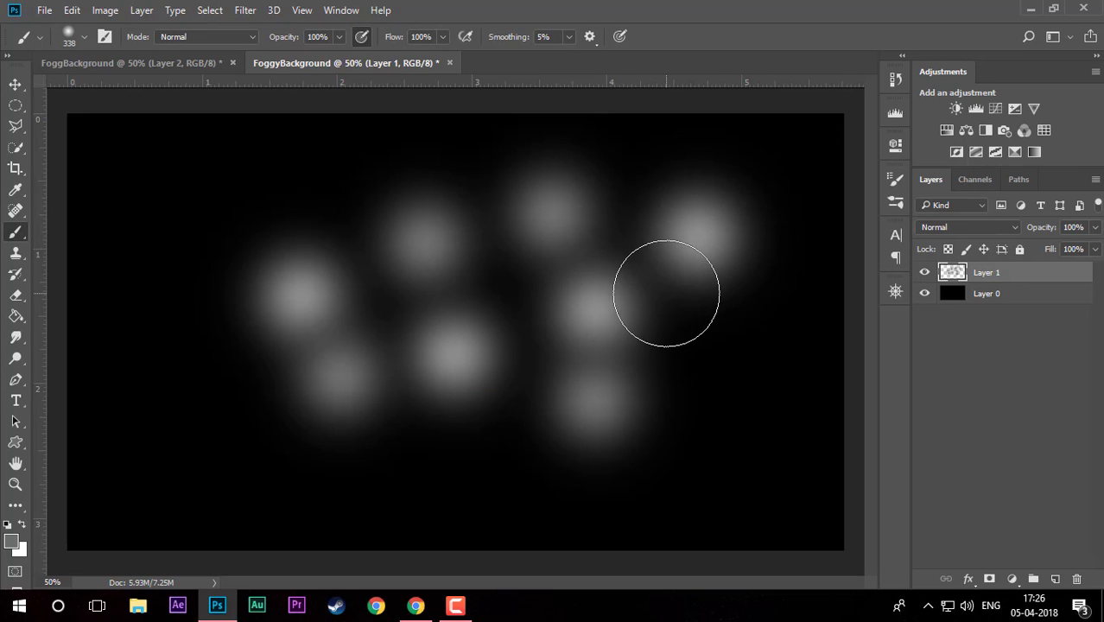
mouse_move(655, 315)
mouse_down()
mouse_move(589, 329)
mouse_move(601, 334)
mouse_up()
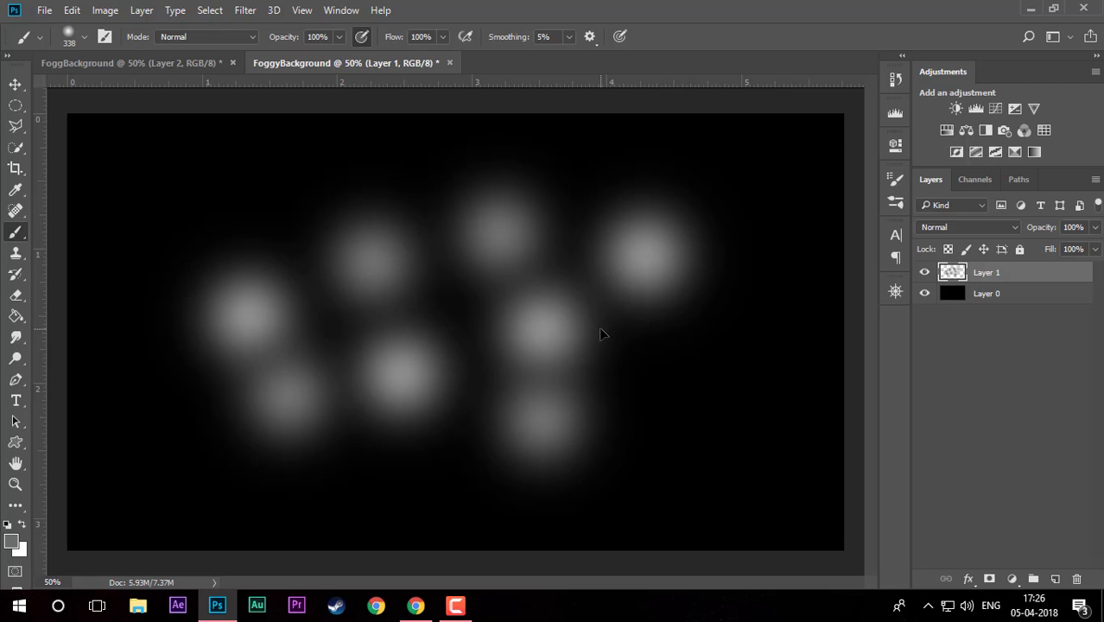
Apply a Gaussian Blur with a radius of about 124 pixels to the grey dab layer.
click(258, 8)
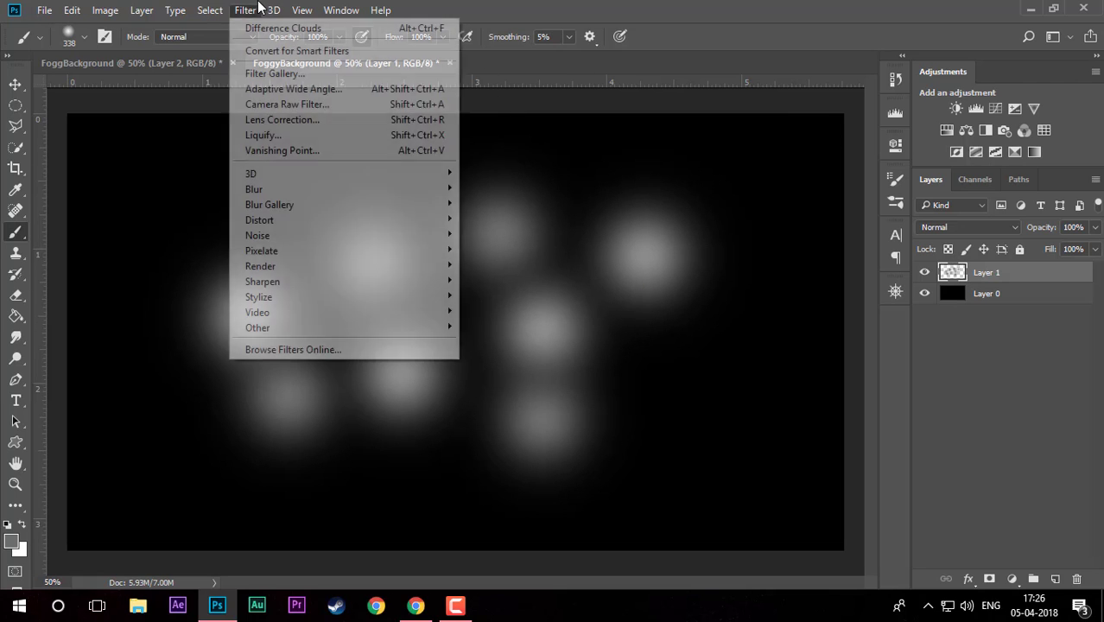
mouse_move(419, 190)
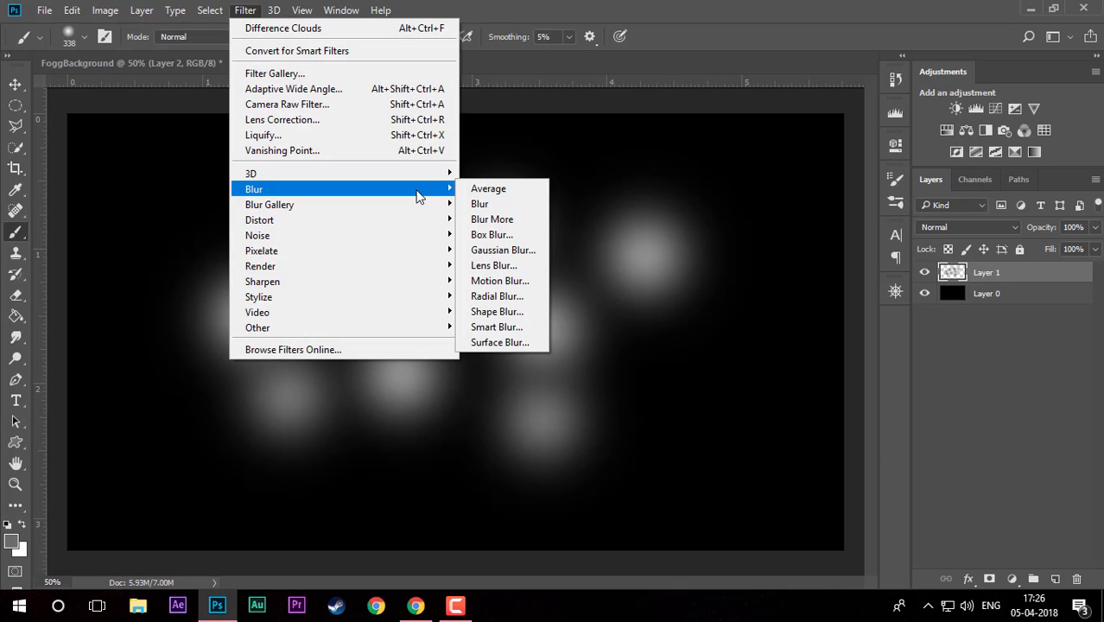
click(688, 7)
click(259, 11)
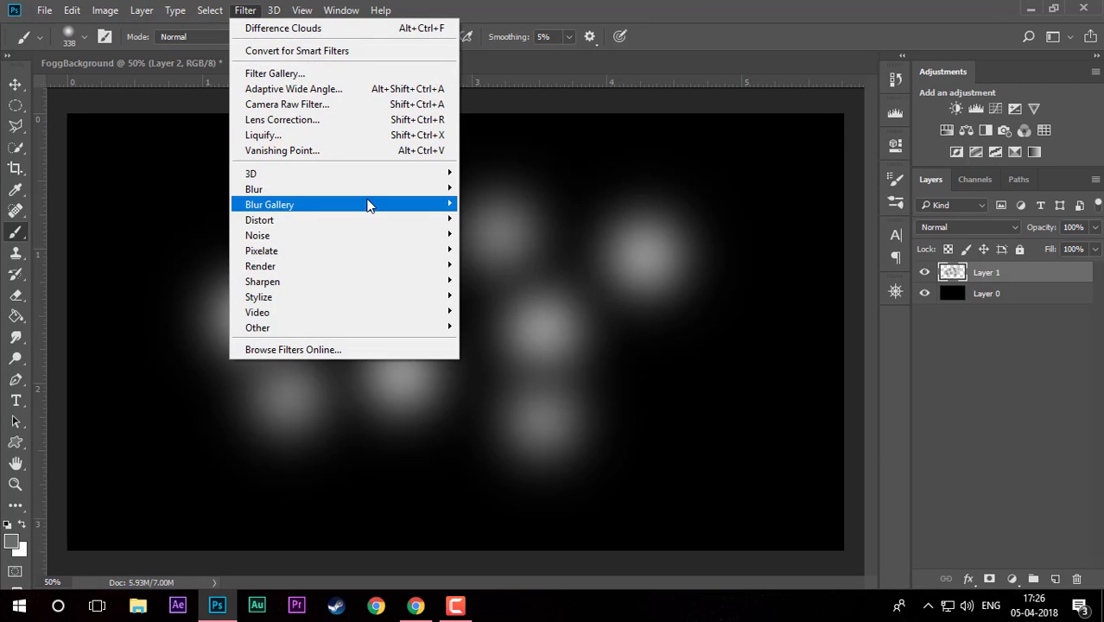
mouse_move(419, 190)
click(541, 251)
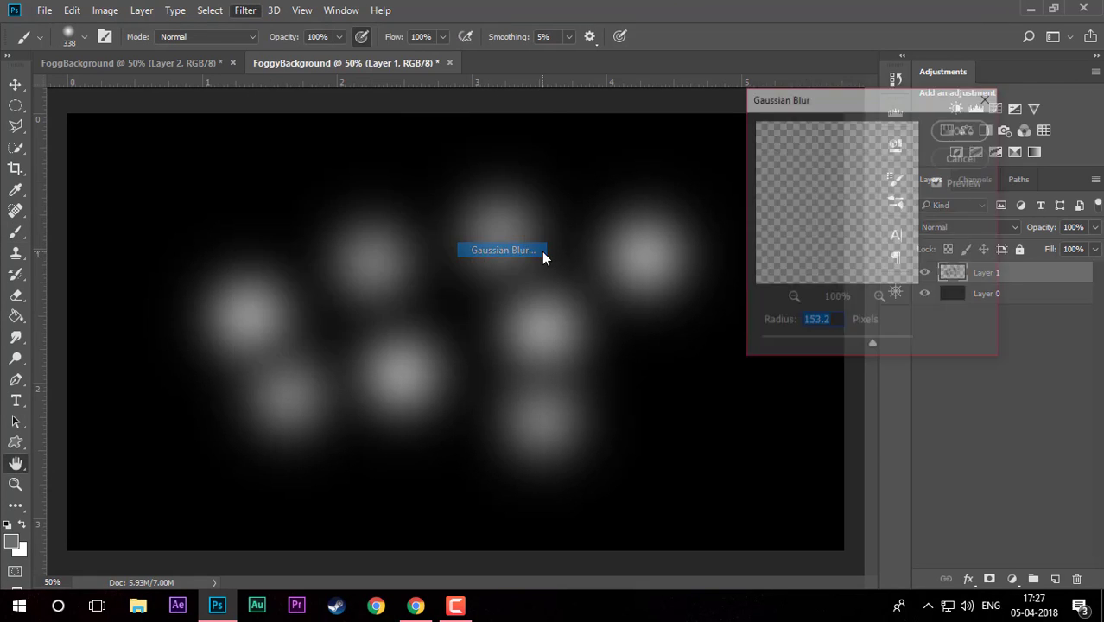
drag(841, 346, 864, 345)
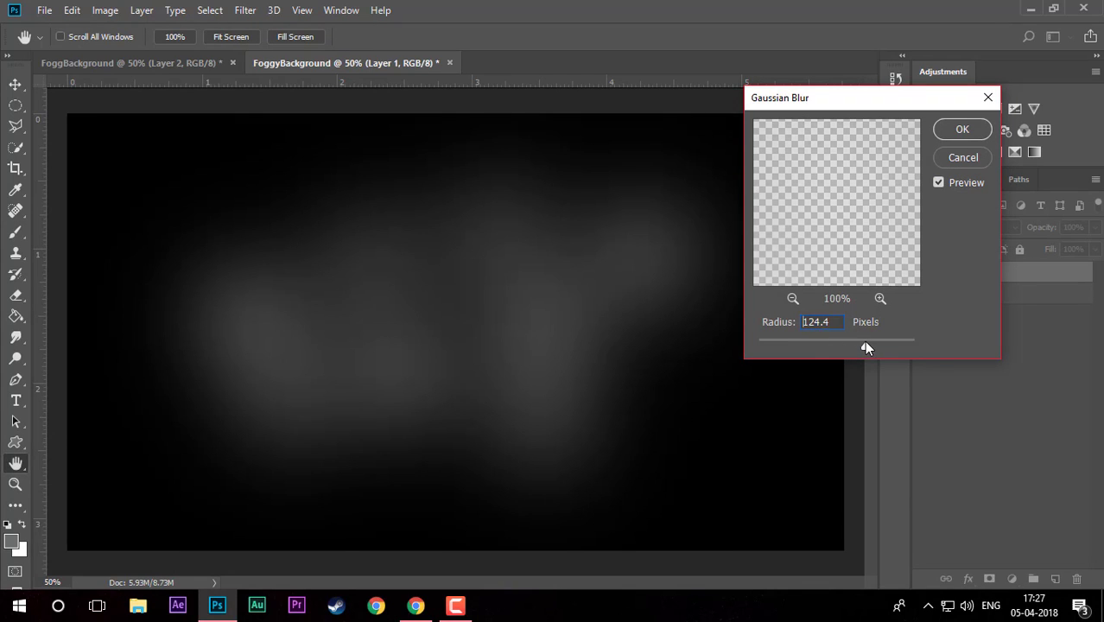
click(958, 130)
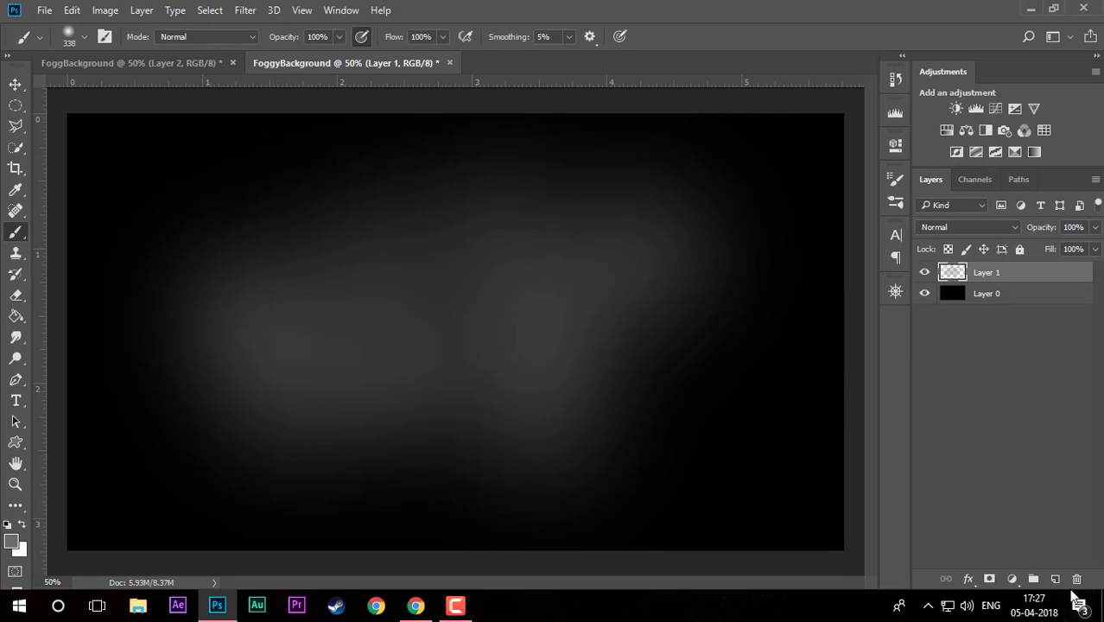
Render Clouds in the default black and white colours on a new layer above the blurred dabs.
click(1054, 582)
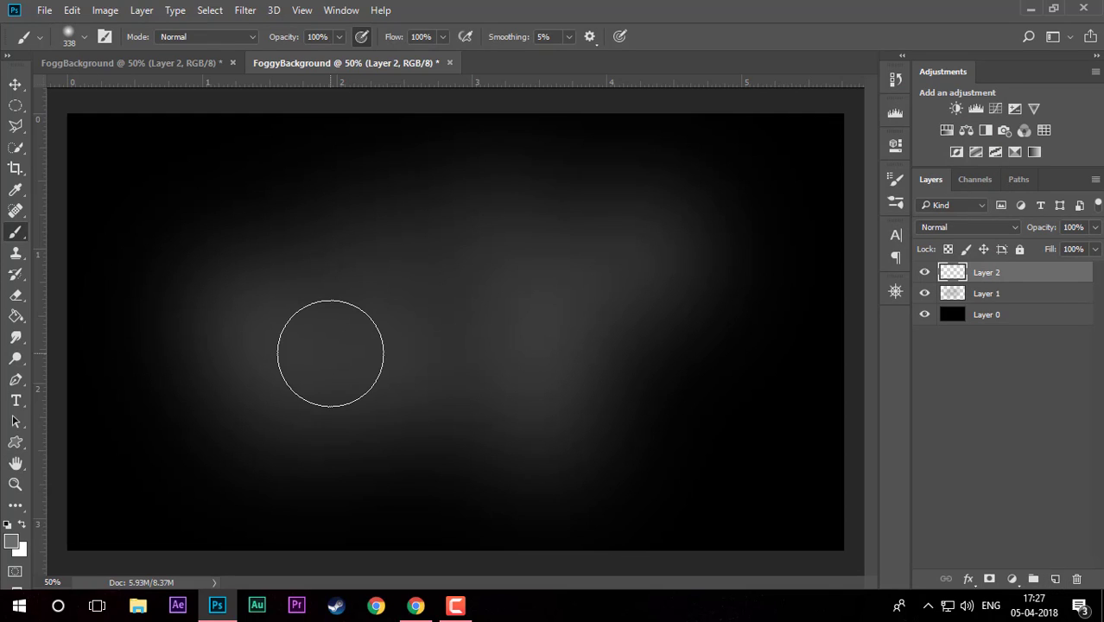
key(d)
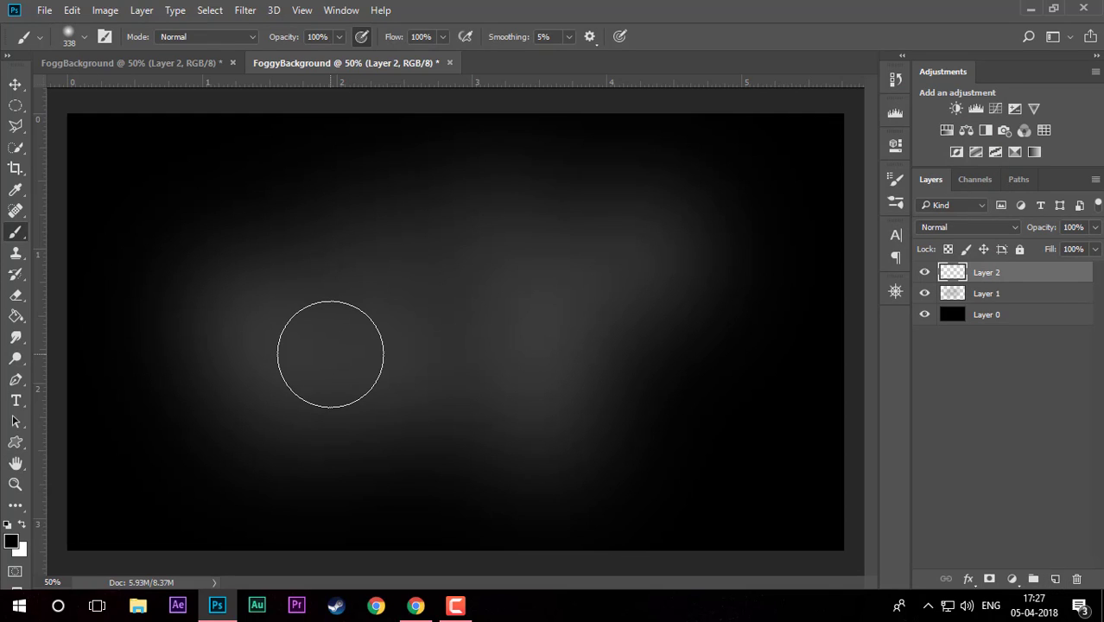
click(246, 10)
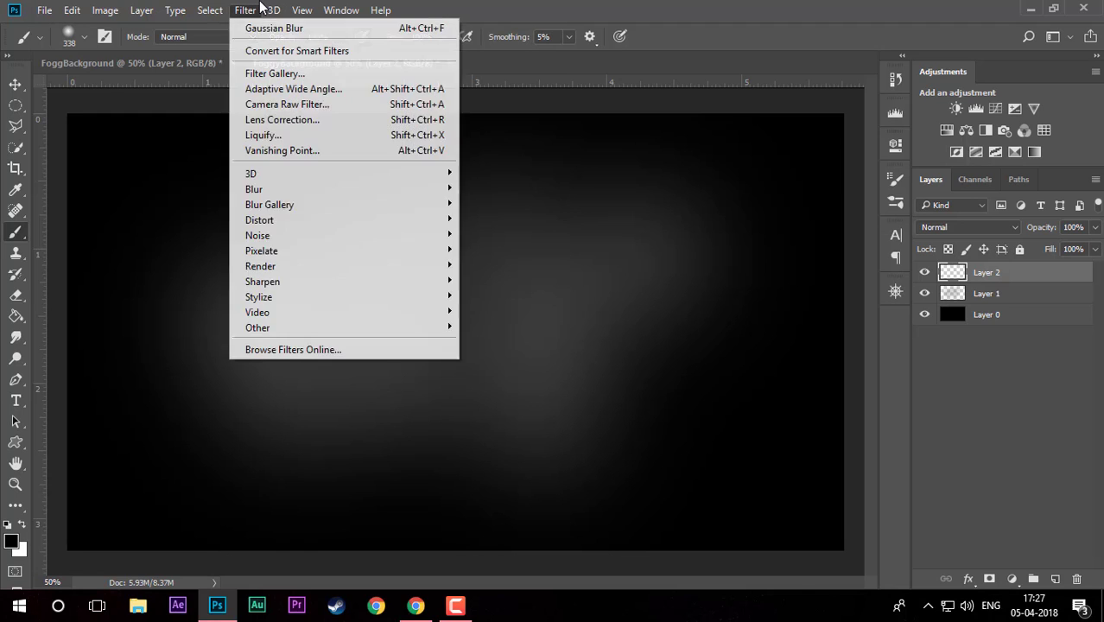
click(246, 10)
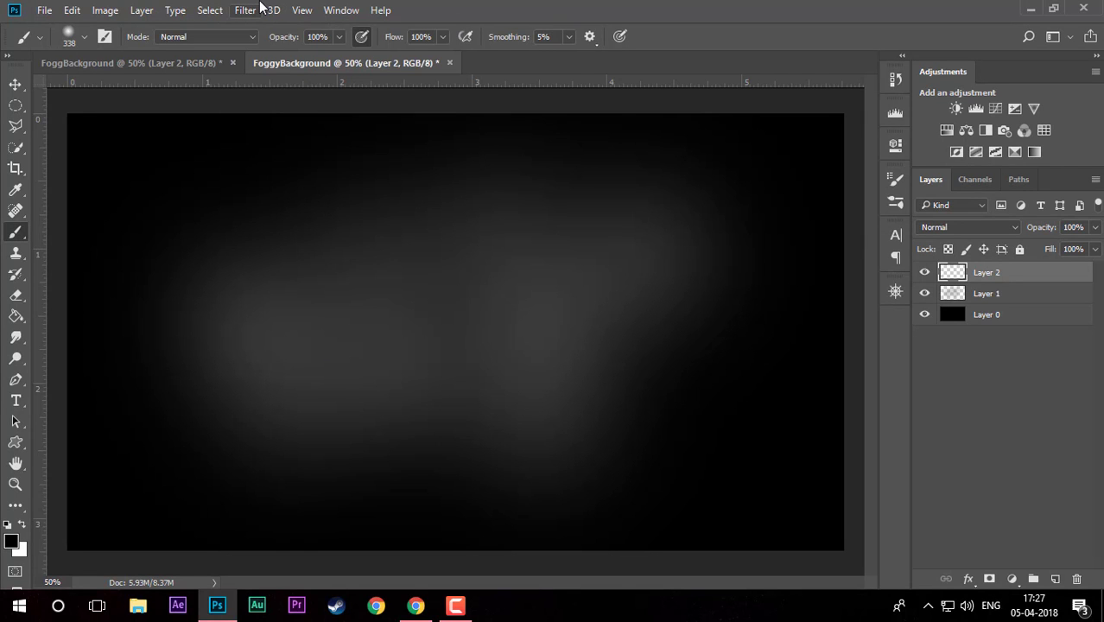
click(258, 8)
mouse_move(339, 270)
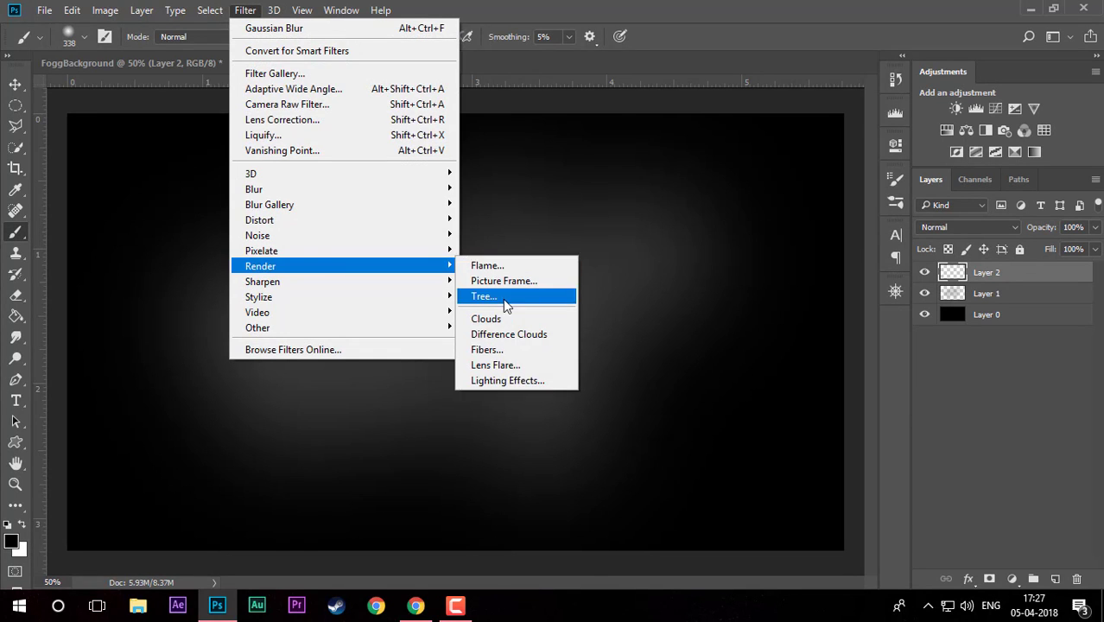
click(507, 320)
Set the clouds layer's blend mode to Soft Light.
click(992, 225)
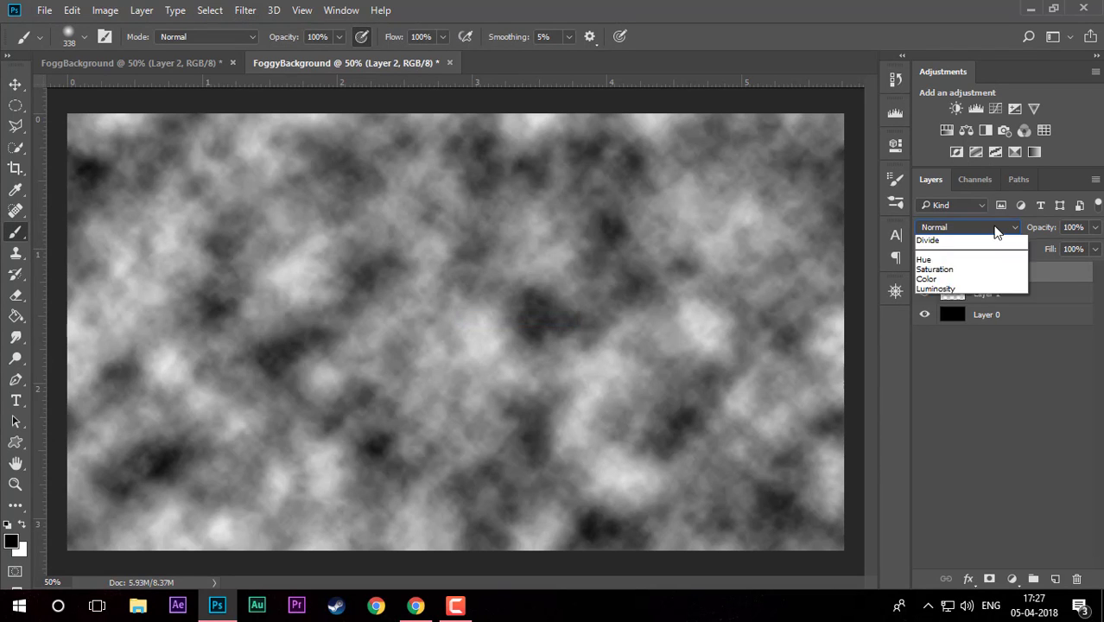
click(992, 226)
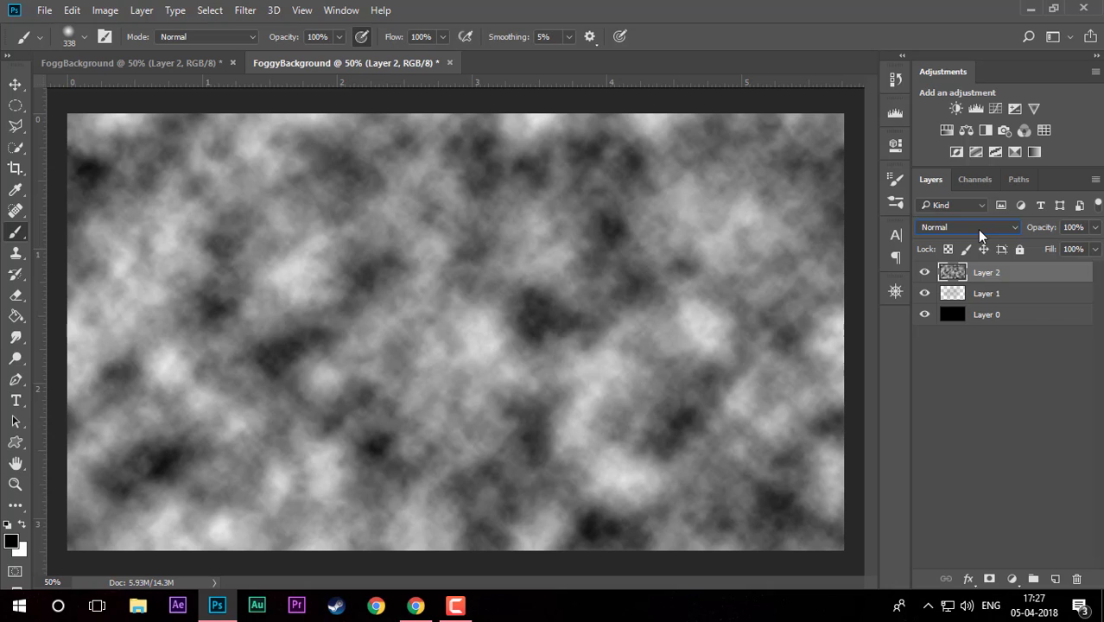
click(978, 228)
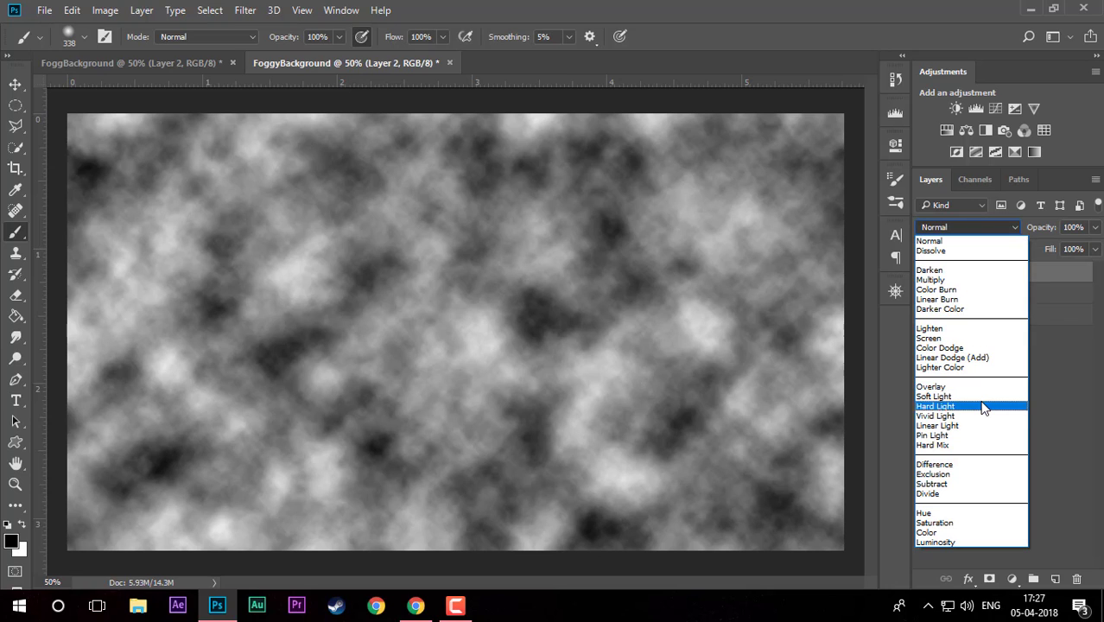
click(993, 397)
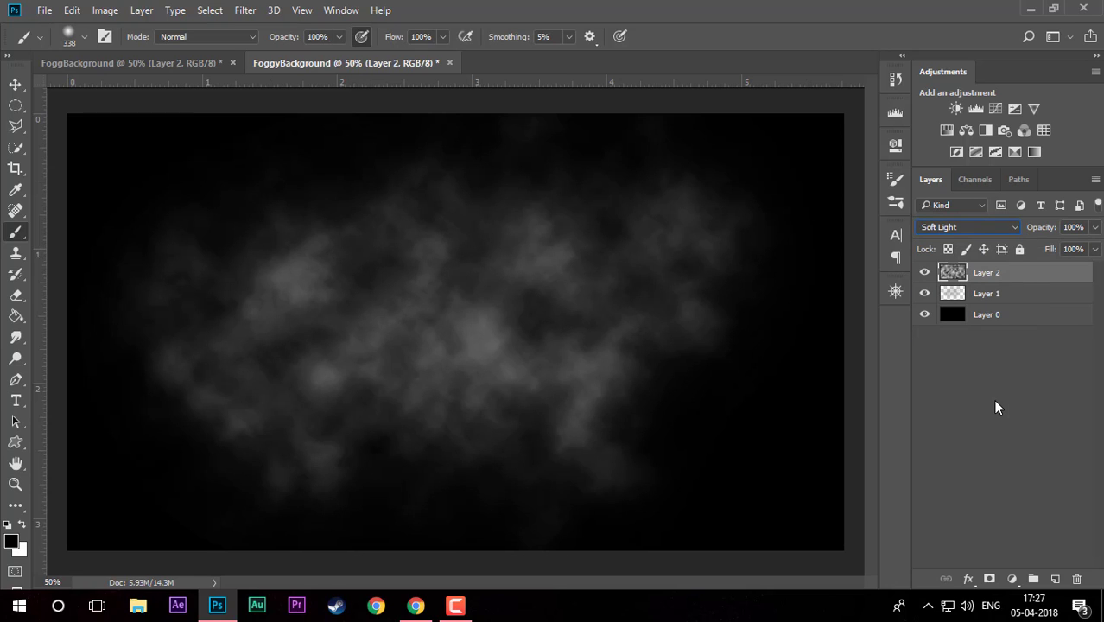
Duplicate the Soft Light clouds layer and delete the copy.
key(ctrl+j)
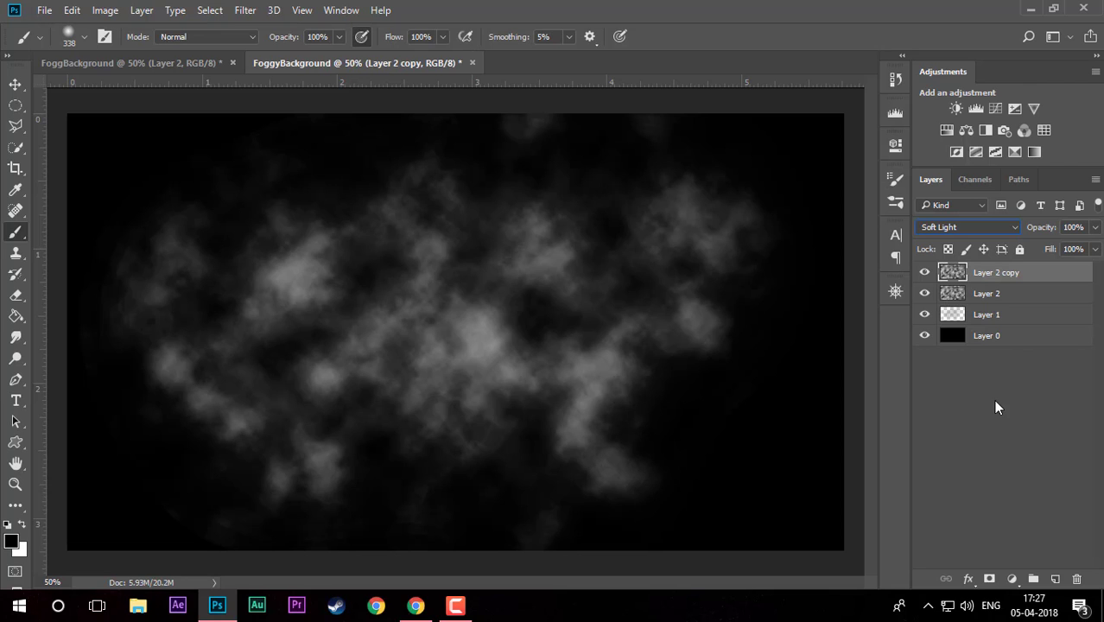
right_click(993, 270)
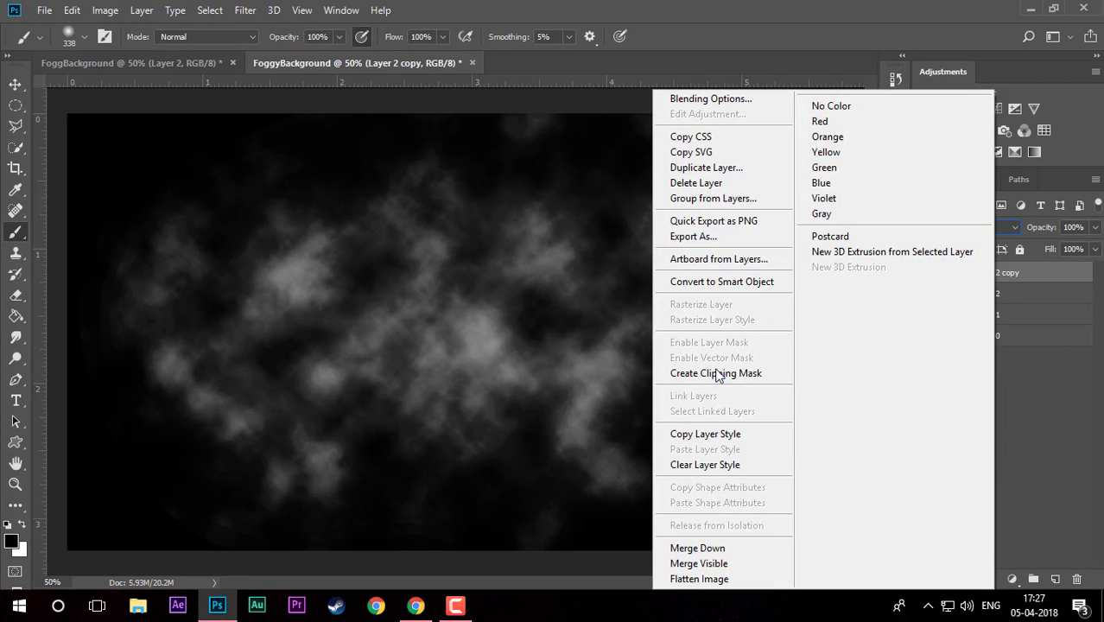
click(709, 183)
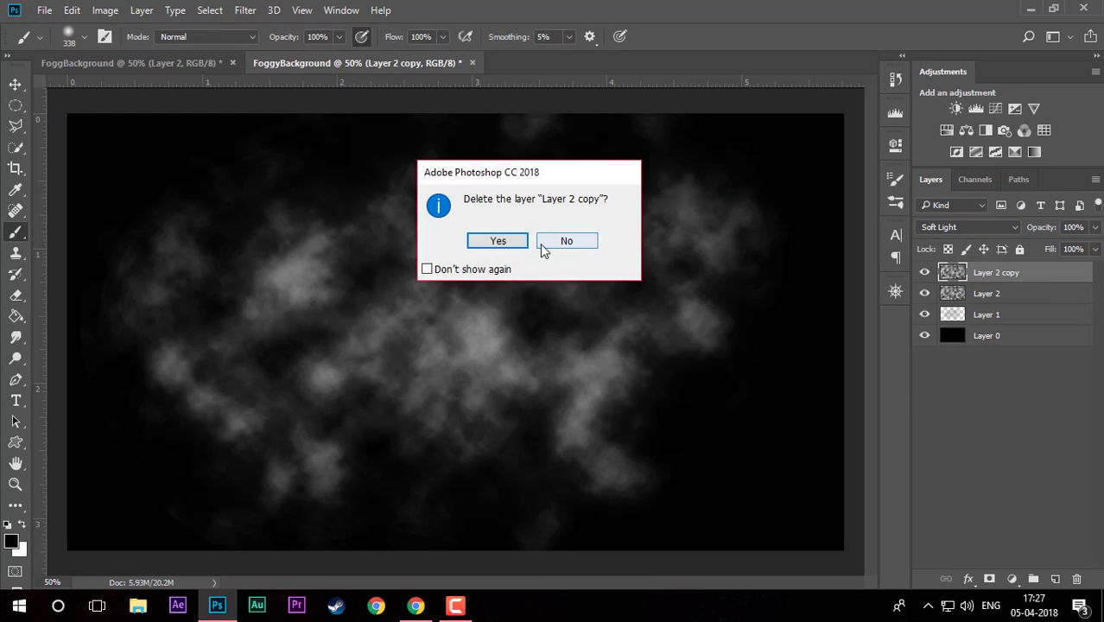
click(505, 239)
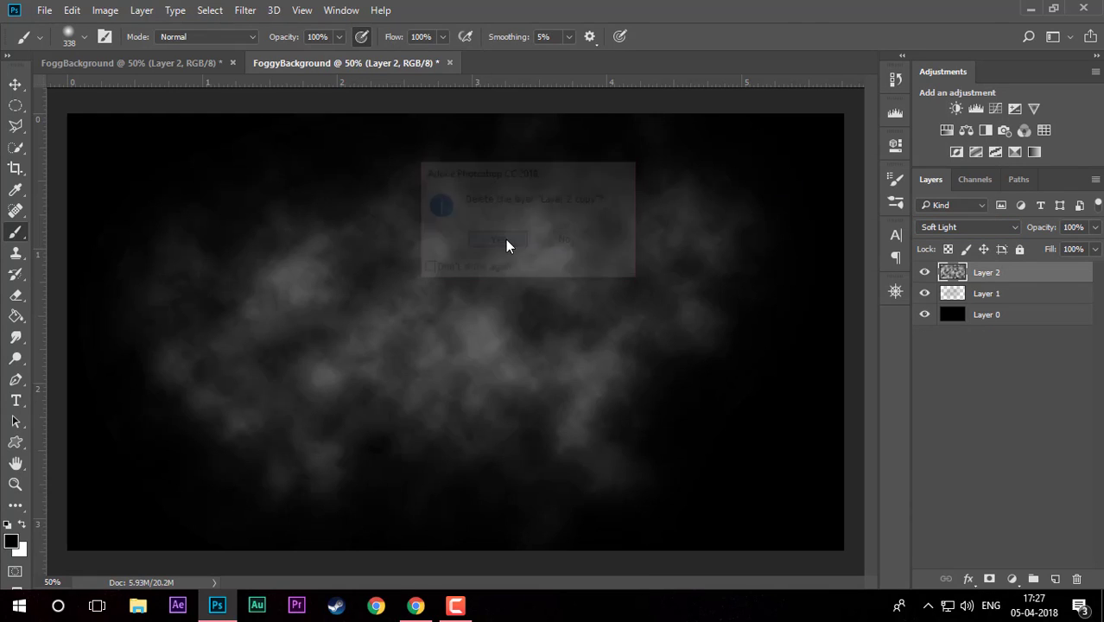
Compare the fog in the FoggBackground document with the FoggyBackground document, ending on FoggyBackground.
click(155, 57)
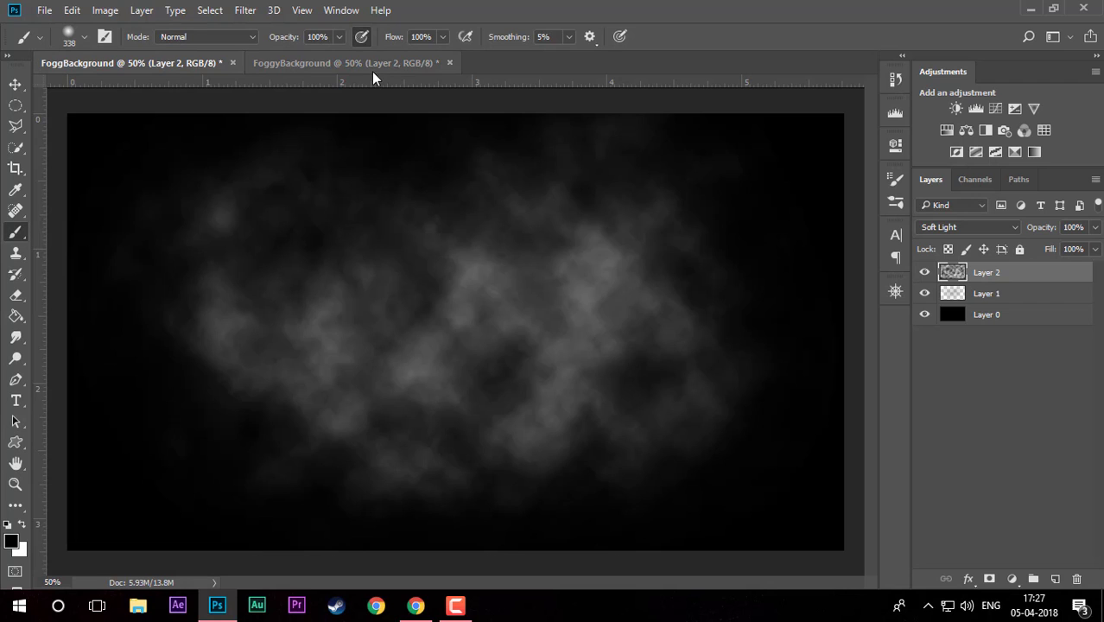
click(371, 70)
click(161, 66)
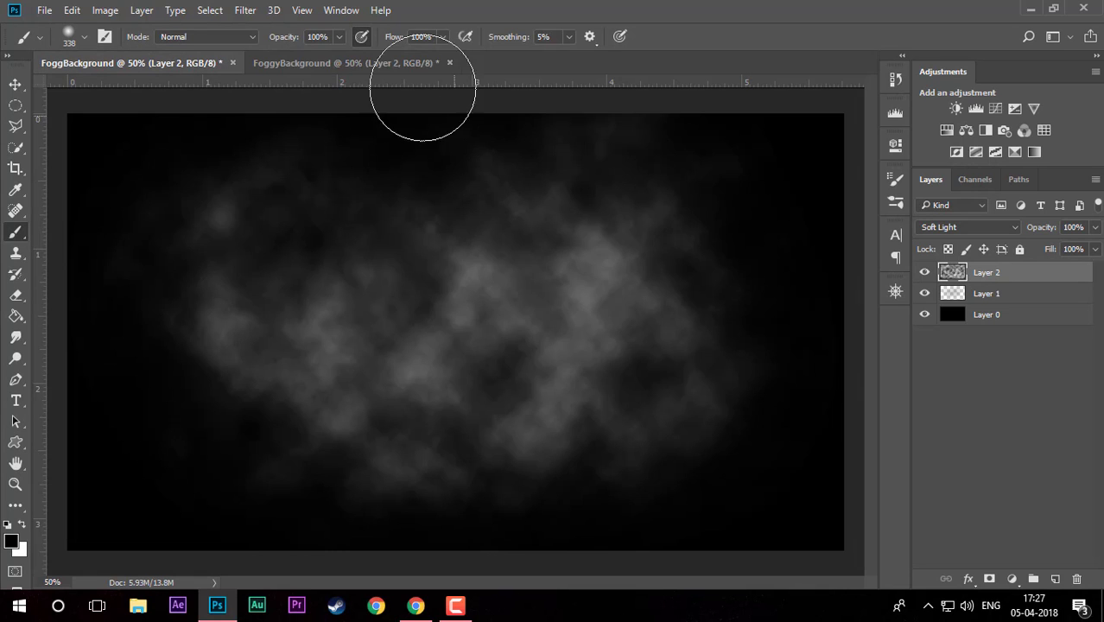
click(379, 55)
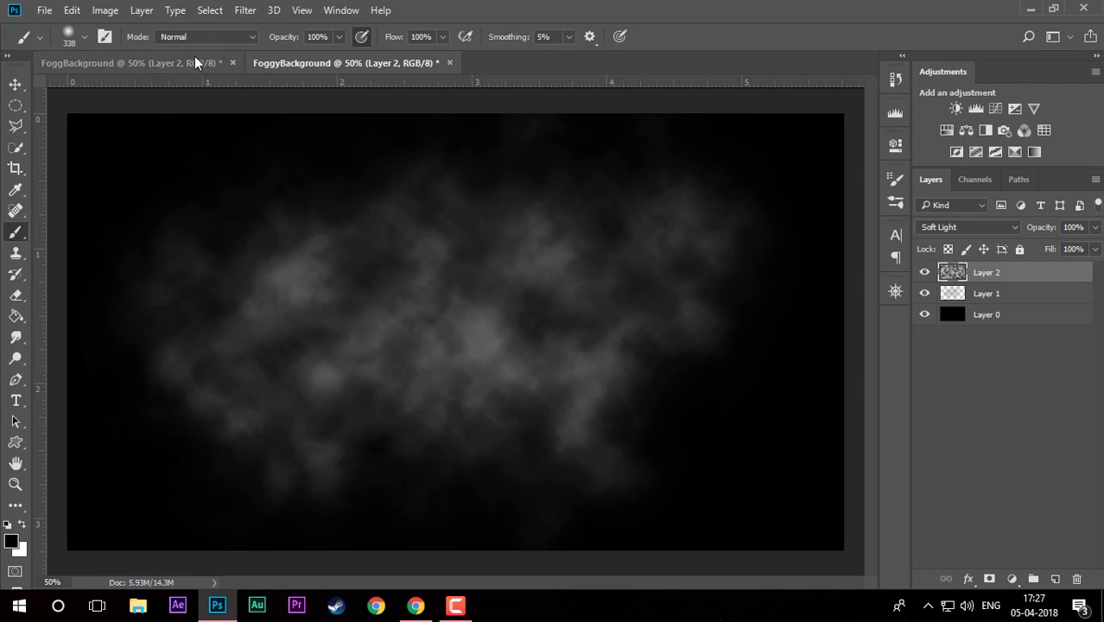
click(182, 59)
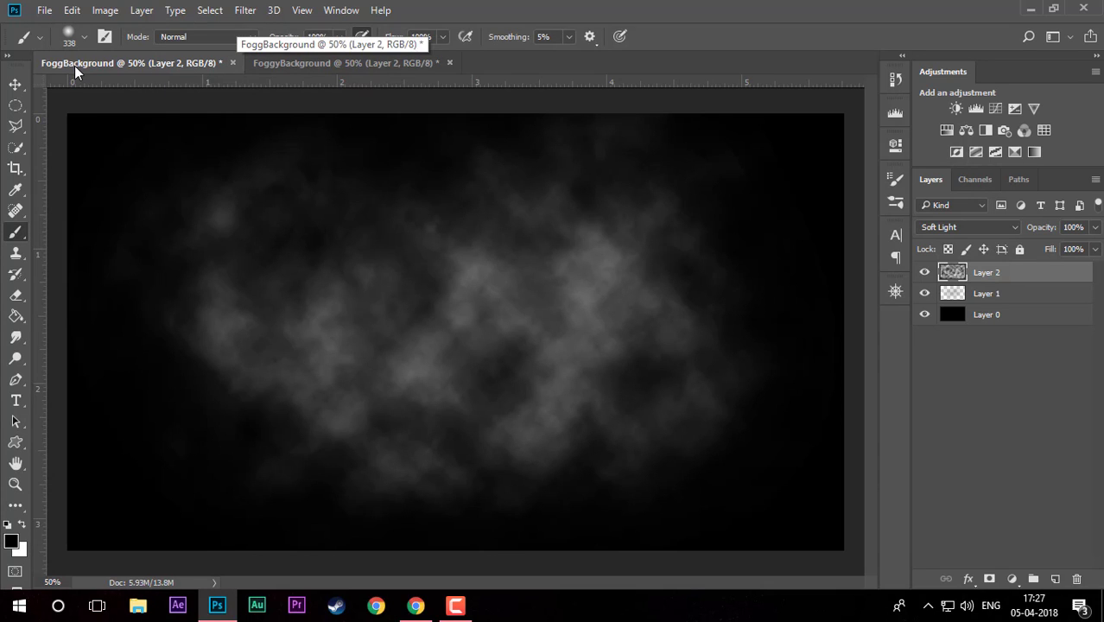
click(340, 64)
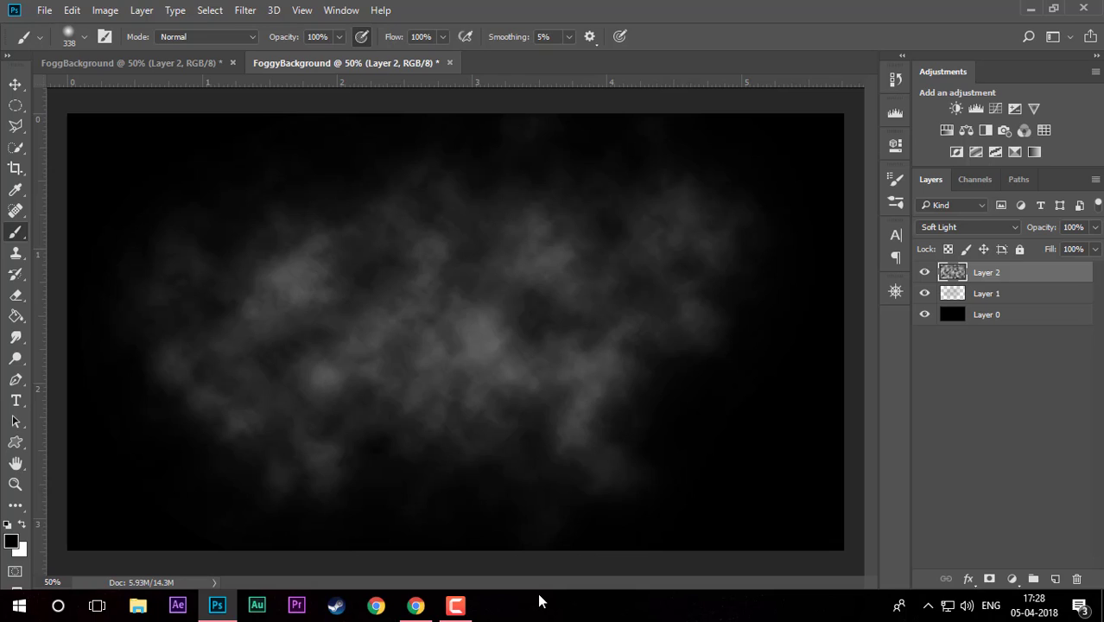
click(455, 605)
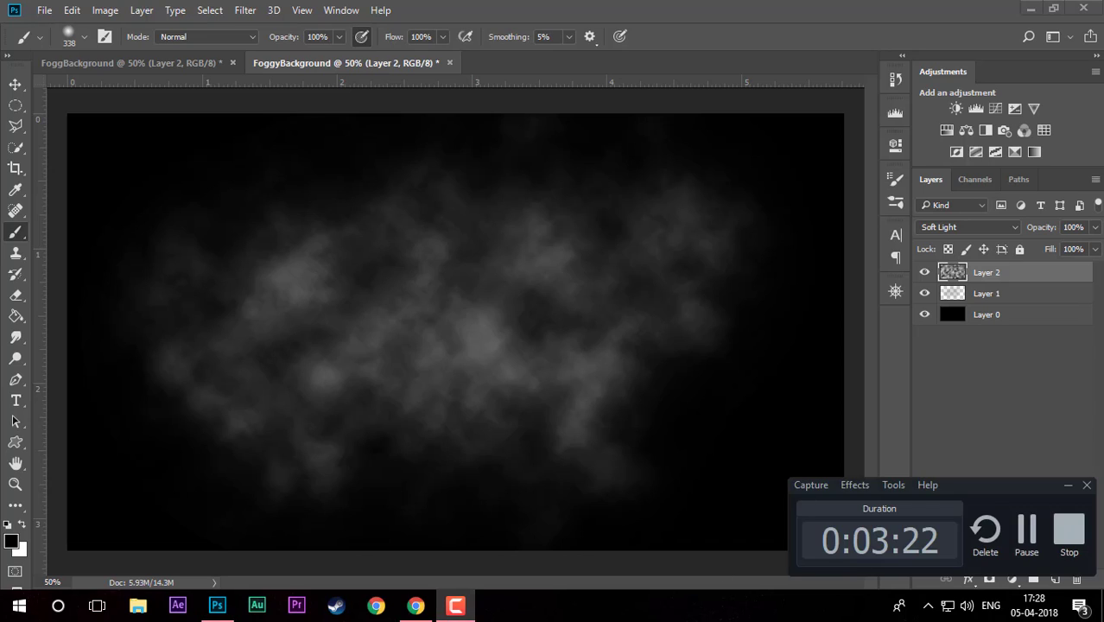
click(1066, 527)
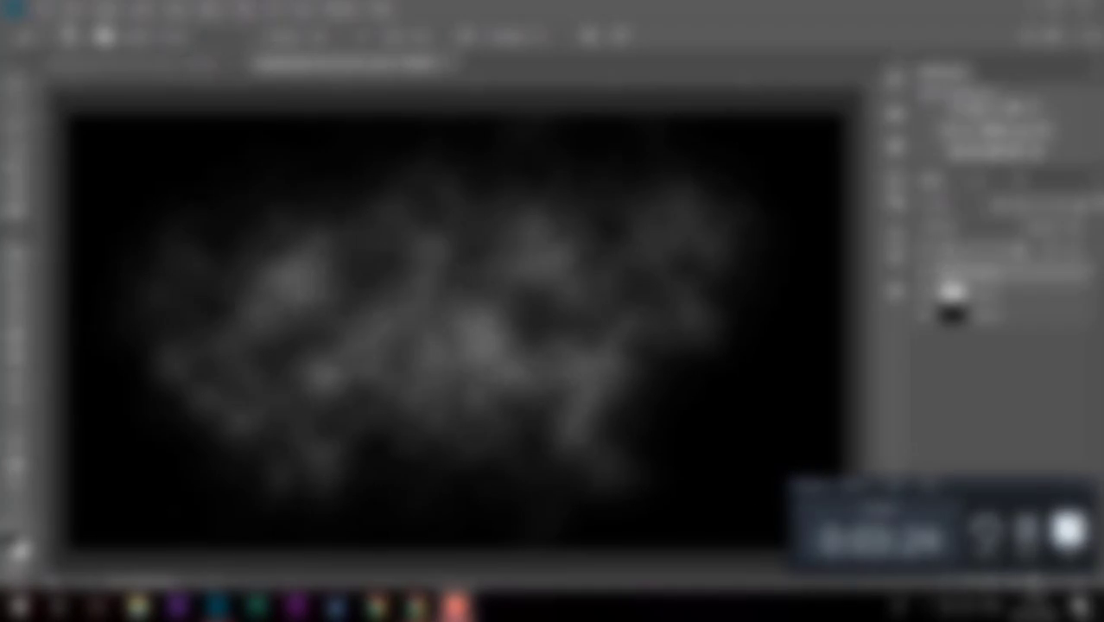